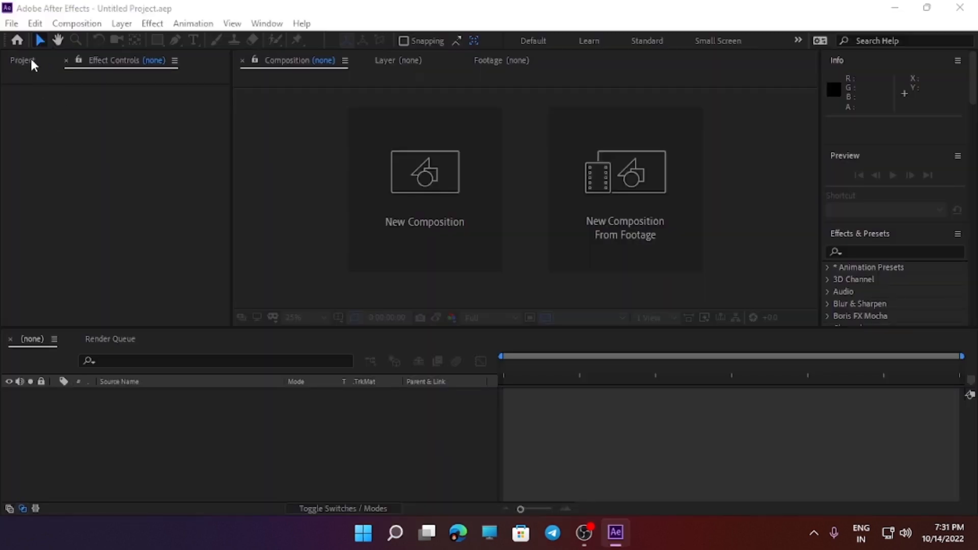
- Import record.mp4 from the CAR folder and create a new composition from that clip
click(22, 61)
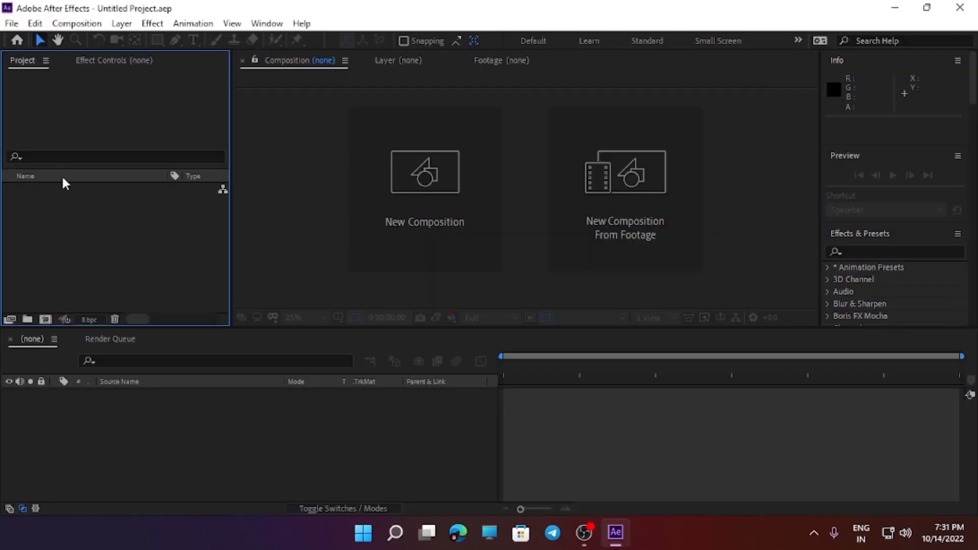
double_click(120, 261)
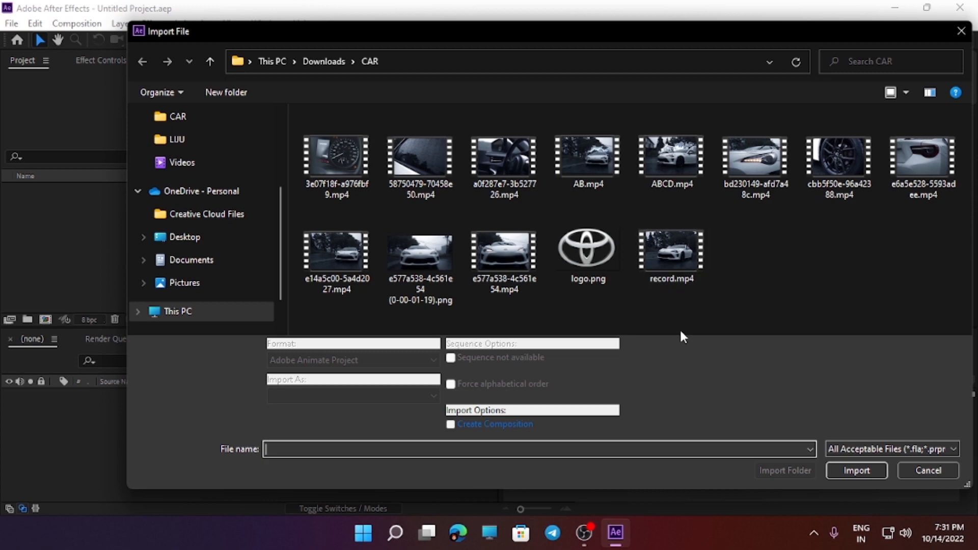
click(683, 275)
click(856, 471)
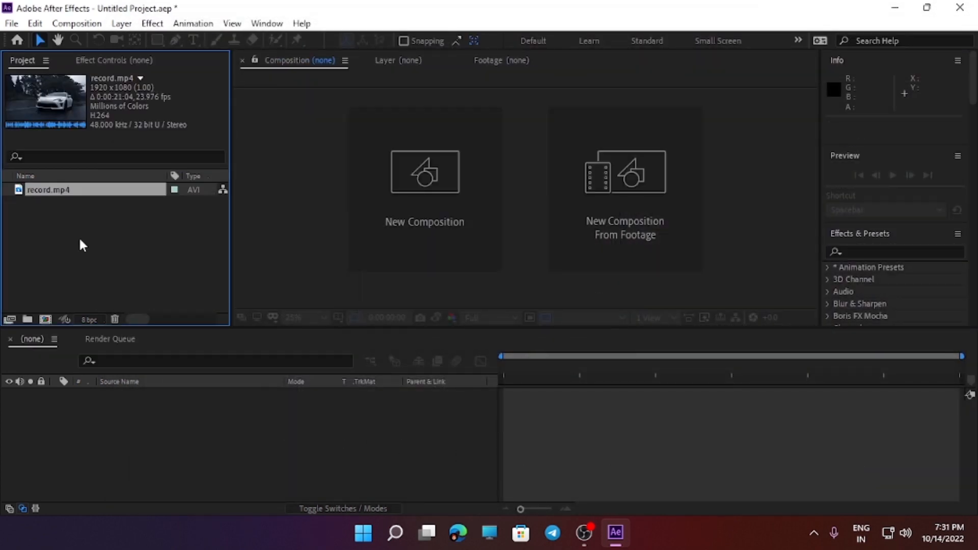
drag(91, 196, 51, 315)
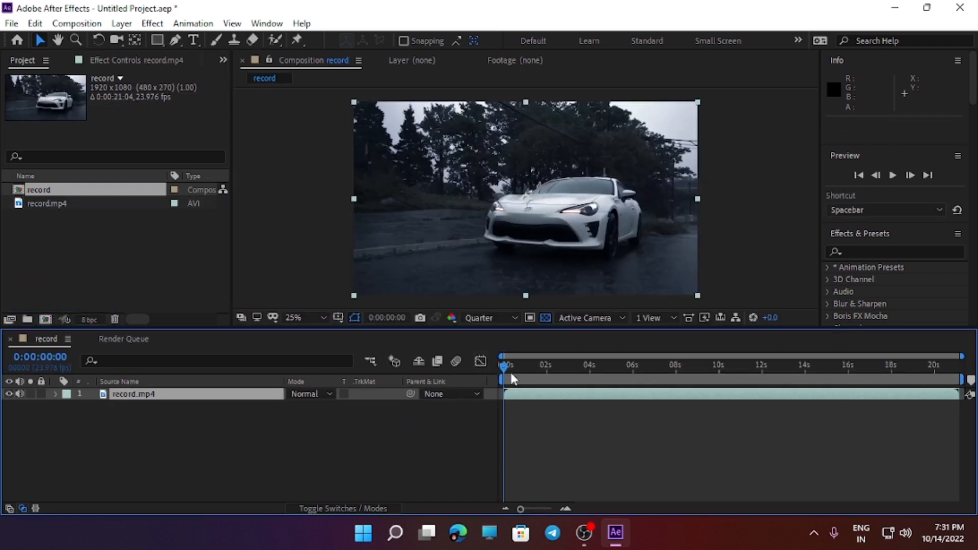
- Split the record.mp4 layer at 0:00:02:01 and delete the part after the cut
drag(513, 378, 546, 395)
click(481, 421)
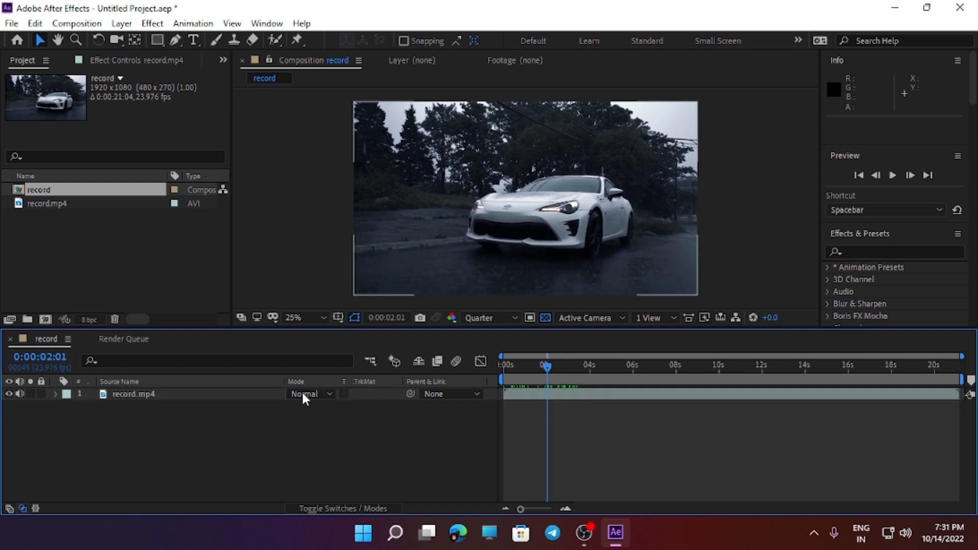
click(184, 395)
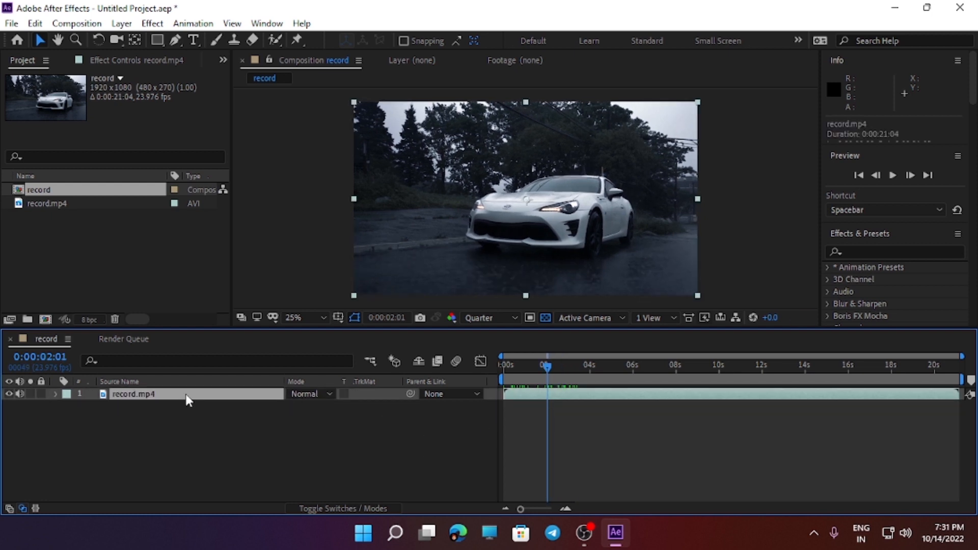
key(ctrl+shift+d)
click(584, 393)
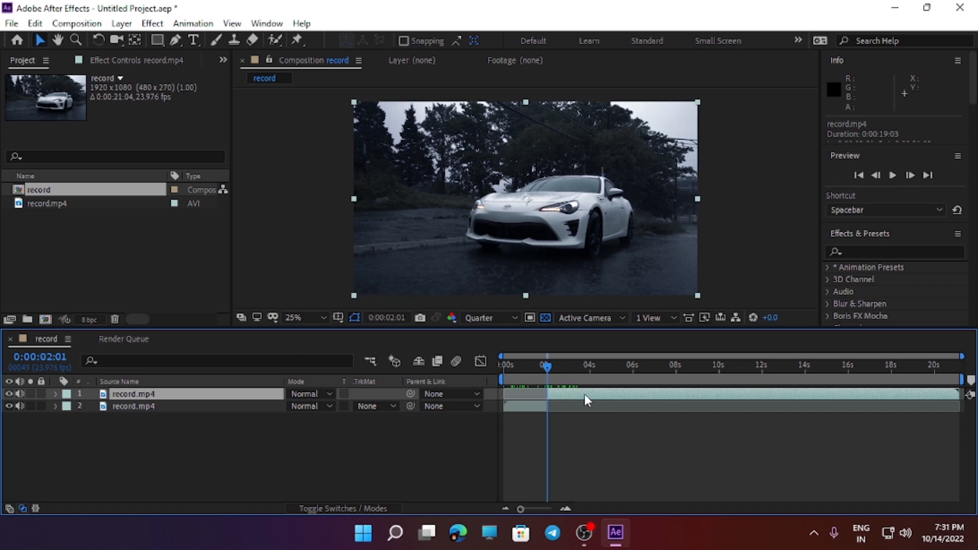
key(Delete)
- Trim the work area to end at 0:00:02:00 with the clip and preview it from the start
drag(553, 377, 496, 382)
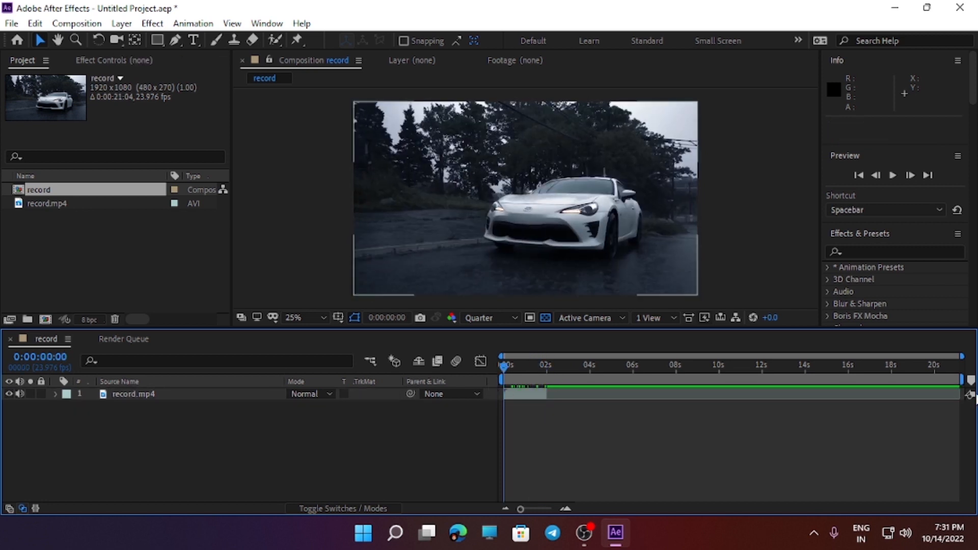
drag(937, 382, 548, 380)
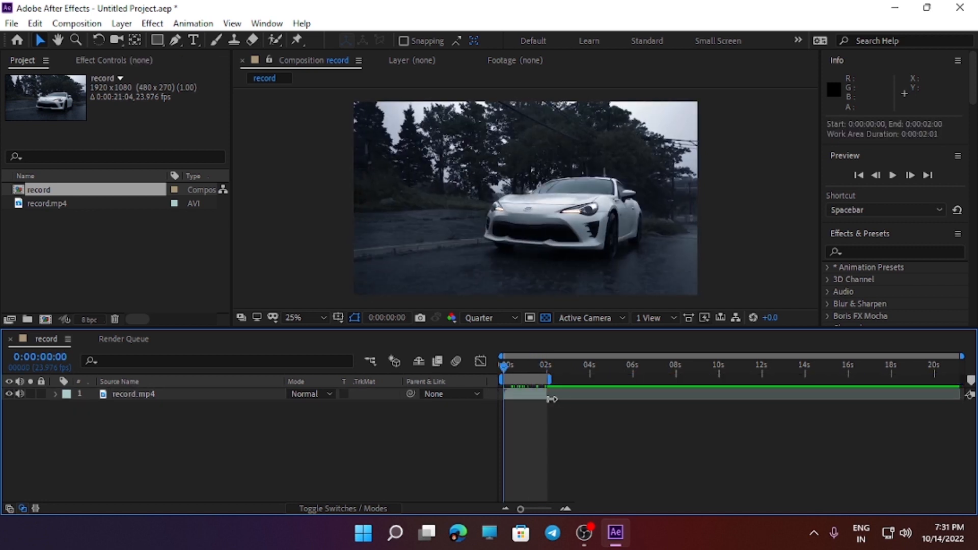
drag(520, 509, 536, 515)
key(space)
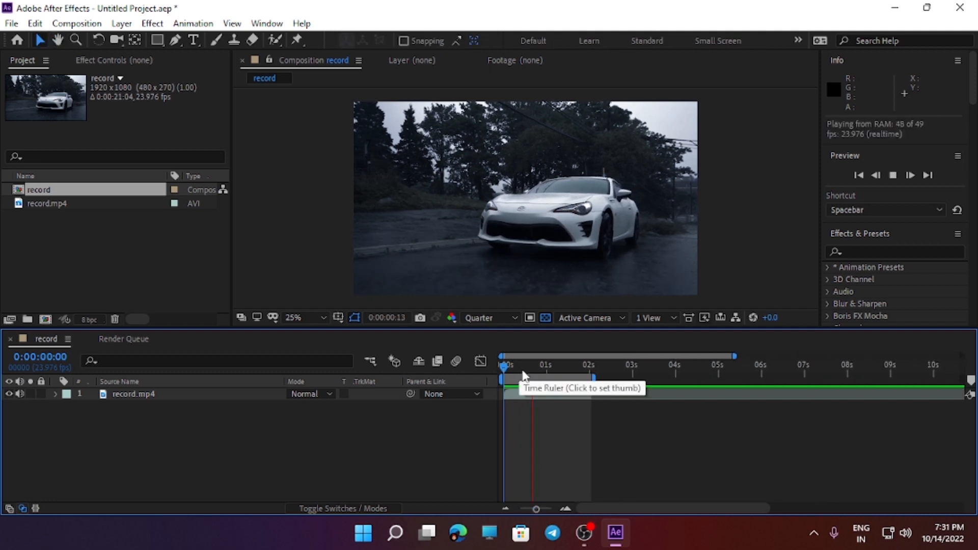
key(space)
drag(500, 382, 464, 475)
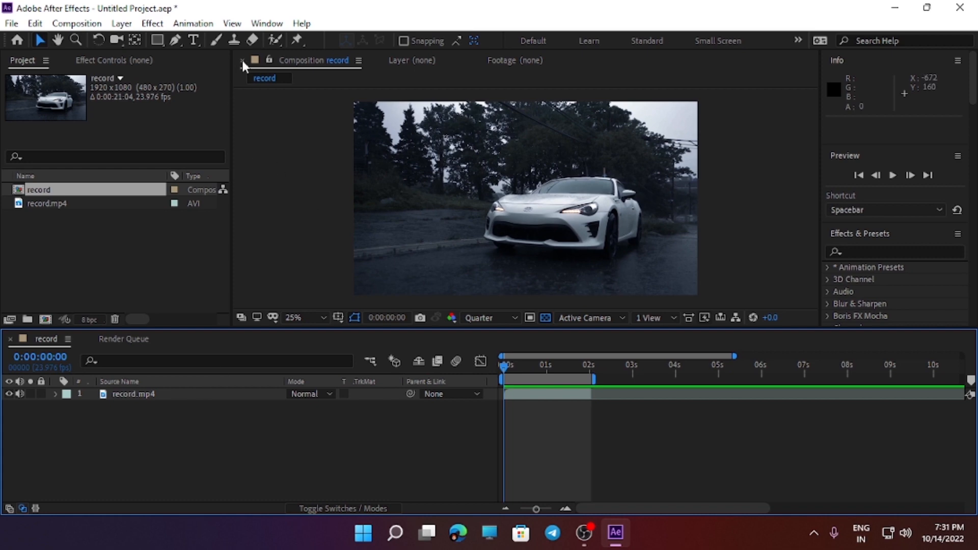
- Use the Roto Brush on the first frame of record.mp4 to select the car's upper bumper, hood, windshield, roof and side mirror
click(278, 41)
double_click(549, 225)
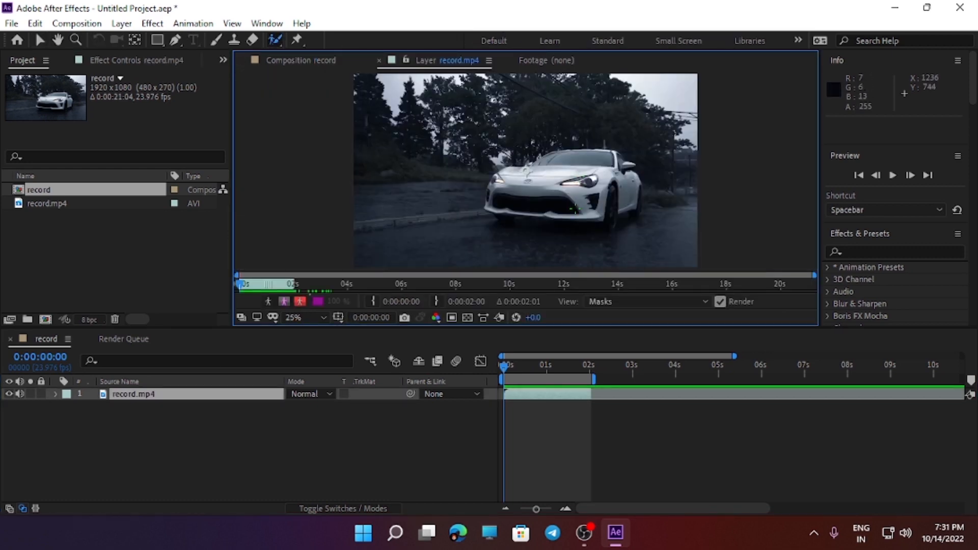
scroll(573, 208, up, 2)
drag(601, 210, 451, 201)
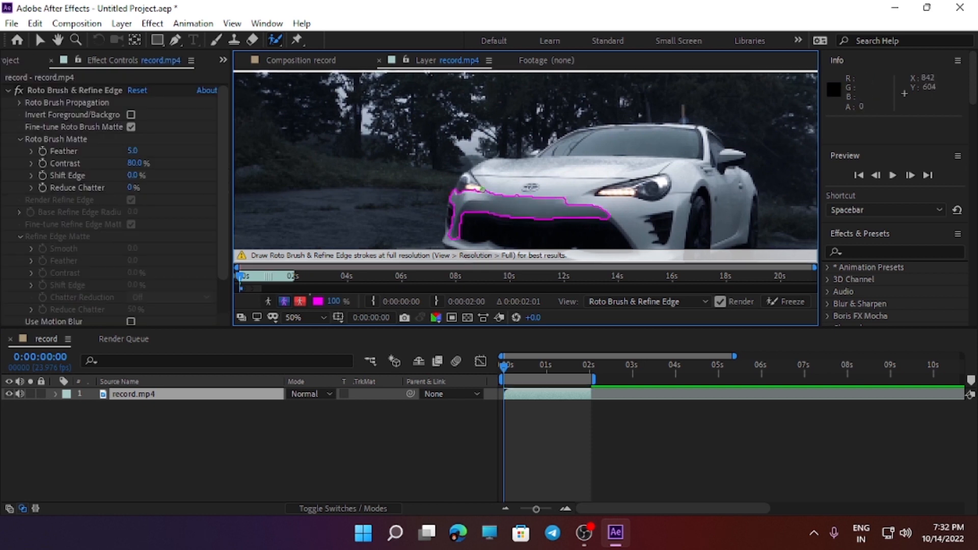
mouse_move(502, 169)
mouse_down()
mouse_move(618, 171)
mouse_move(593, 134)
mouse_up()
drag(692, 136, 721, 176)
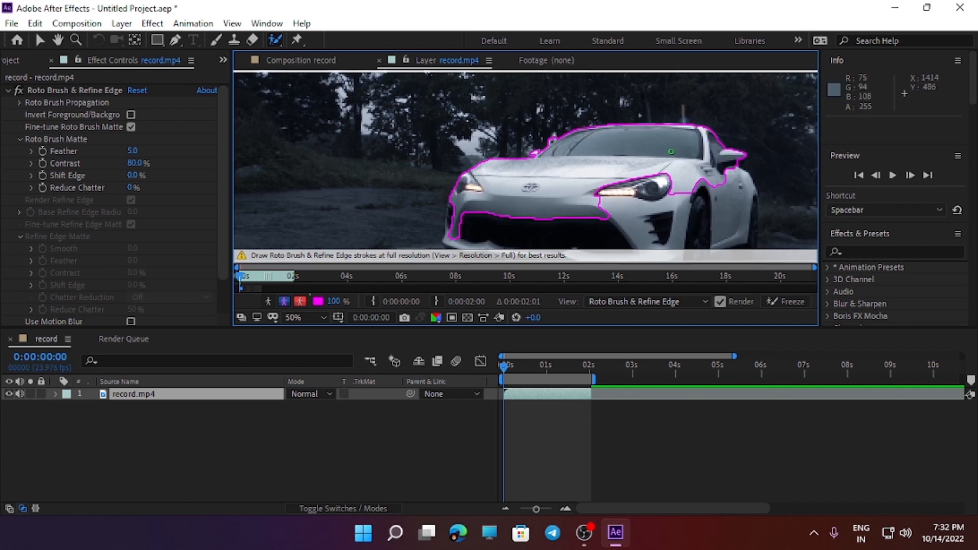
- Extend the Roto Brush selection over the car's front grille and bumper
key(comma)
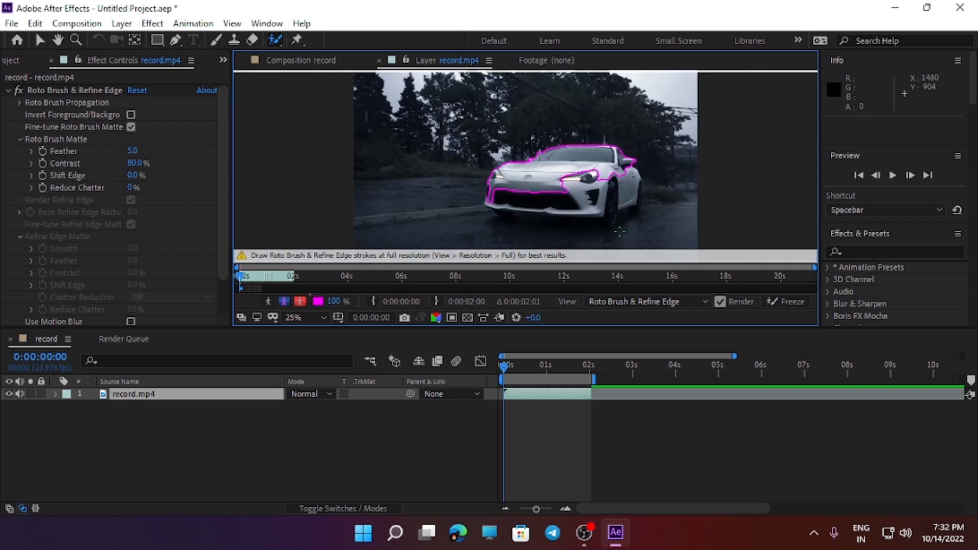
key(period)
drag(646, 214, 620, 175)
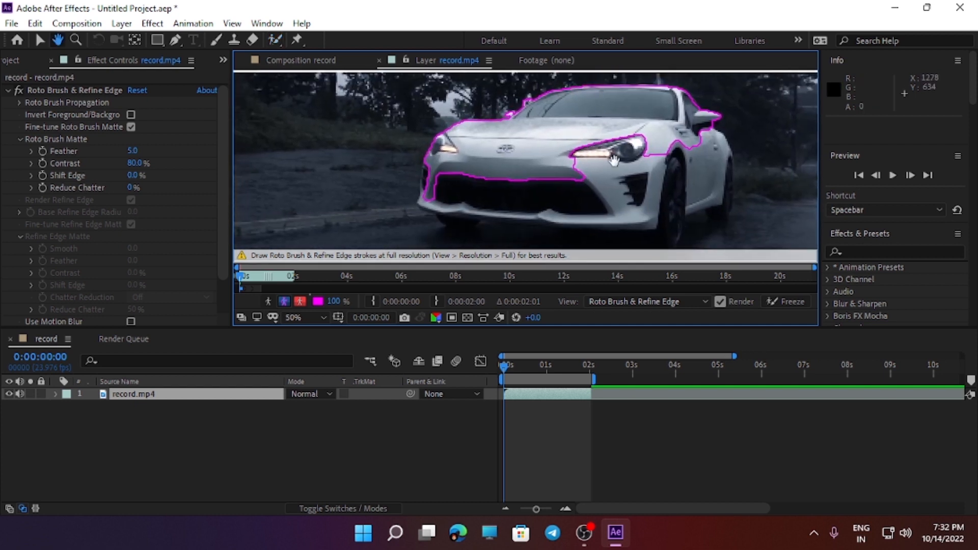
mouse_move(431, 166)
mouse_down()
mouse_move(430, 186)
mouse_move(434, 178)
mouse_move(560, 195)
mouse_up()
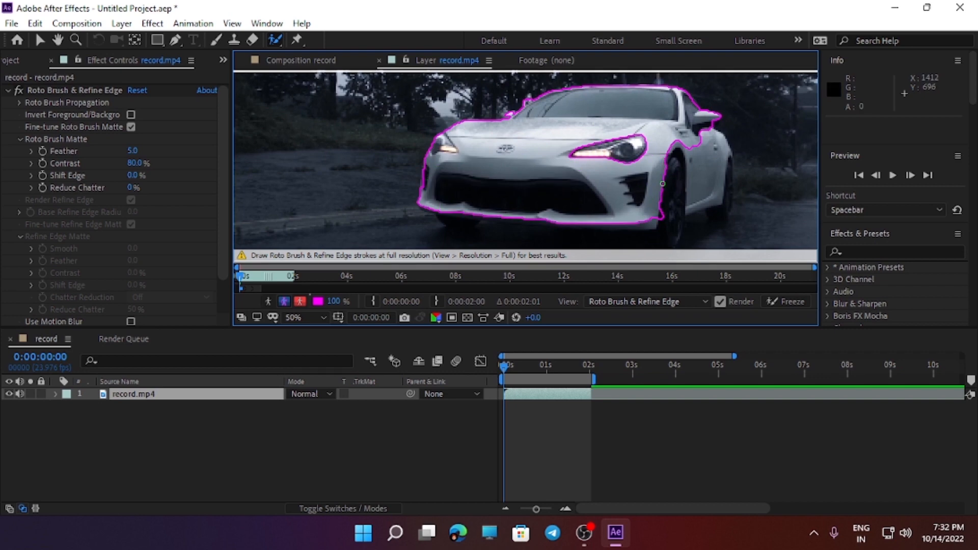
- Add the bumper's lower edge, the front wheel and the car's side to the Roto Brush selection
scroll(649, 216, down, 1)
scroll(647, 215, up, 1)
drag(645, 219, 614, 190)
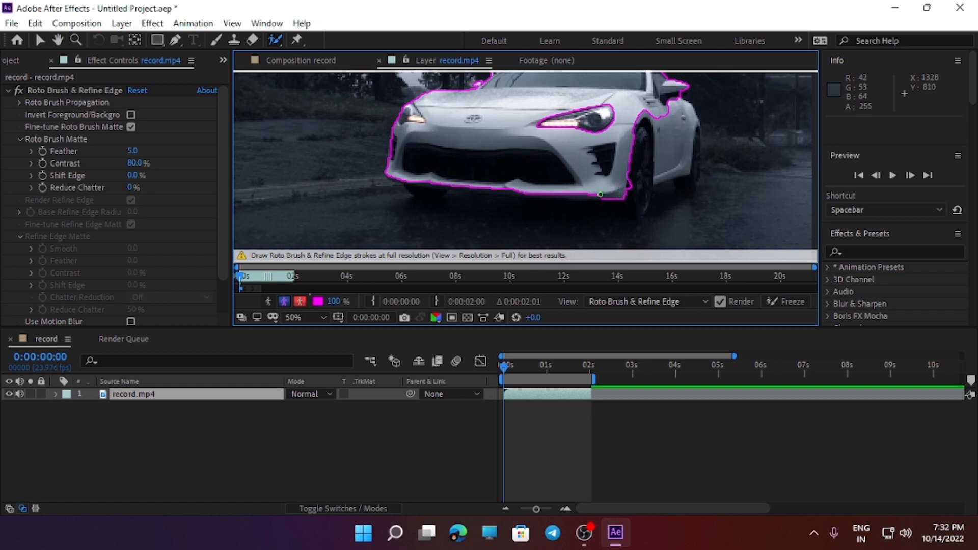
drag(532, 191, 532, 190)
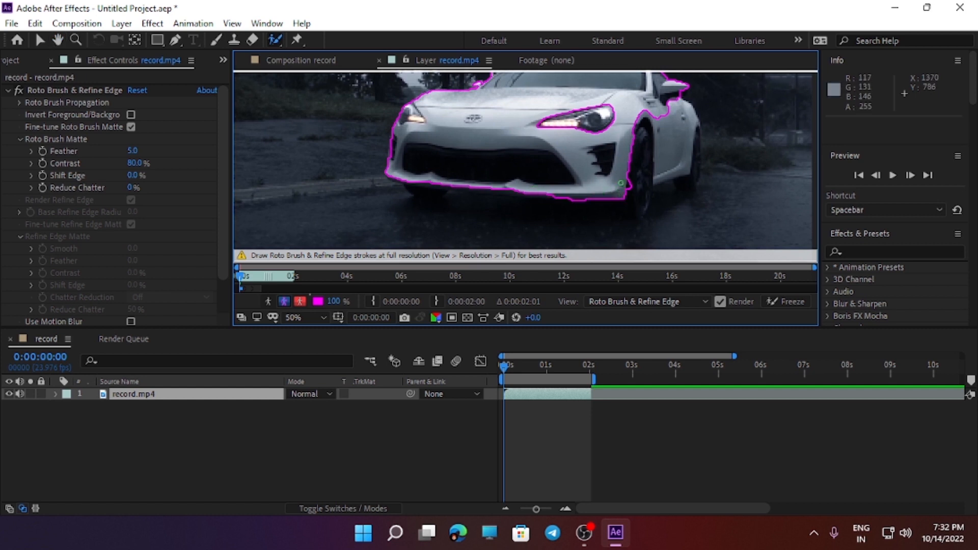
mouse_move(642, 176)
mouse_down()
mouse_move(645, 145)
mouse_move(678, 173)
mouse_move(621, 189)
mouse_up()
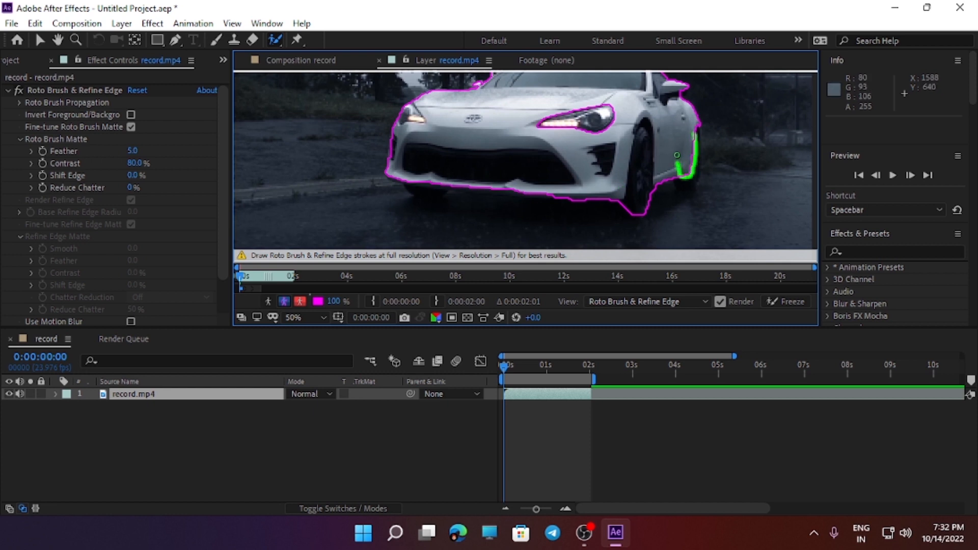
- Undo the last Roto Brush stroke around the wheels and repaint the car's side beside the rear wheel
drag(676, 154, 676, 153)
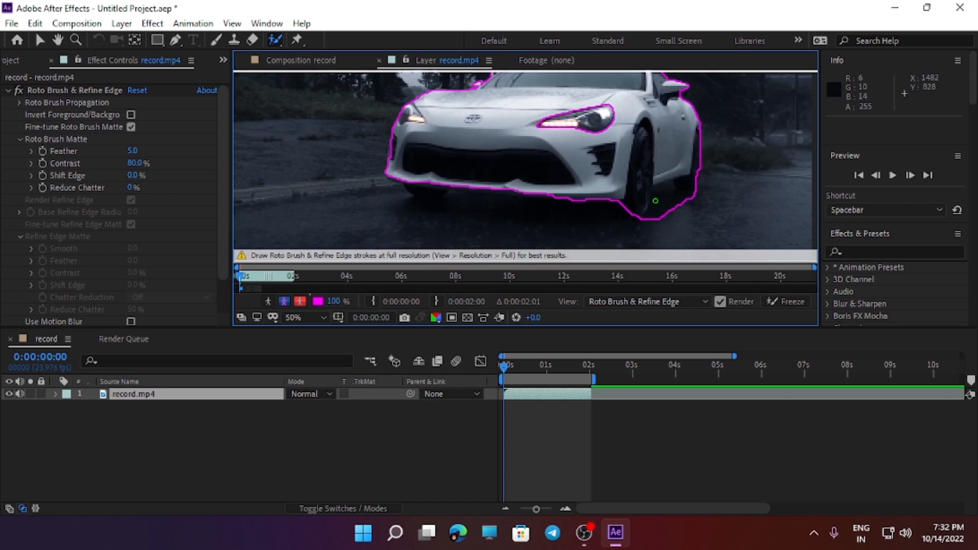
key(ctrl+z)
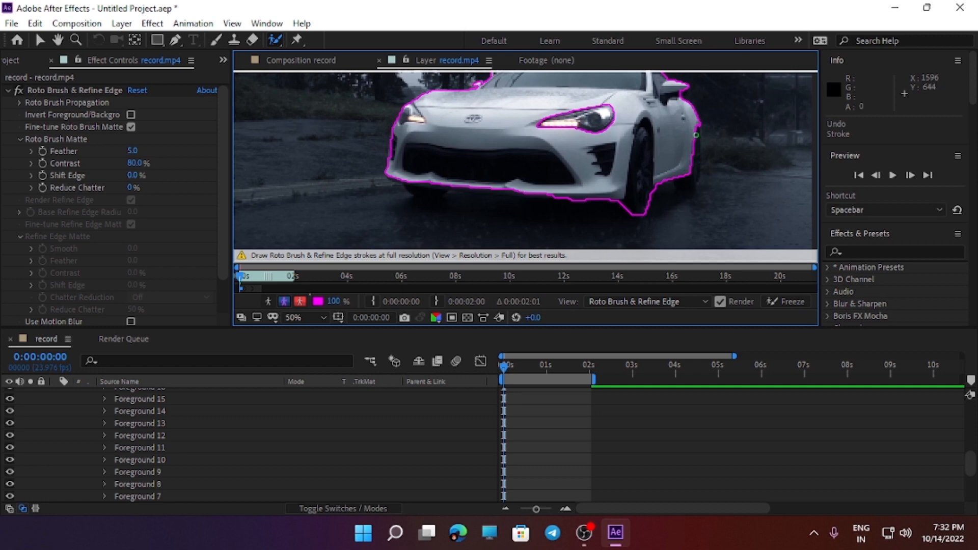
drag(687, 179, 687, 179)
- Subtract the background around the far side mirror, at the base of the windshield pillar, from the roto selection
mouse_move(514, 134)
mouse_down()
mouse_move(536, 179)
mouse_move(626, 158)
mouse_up()
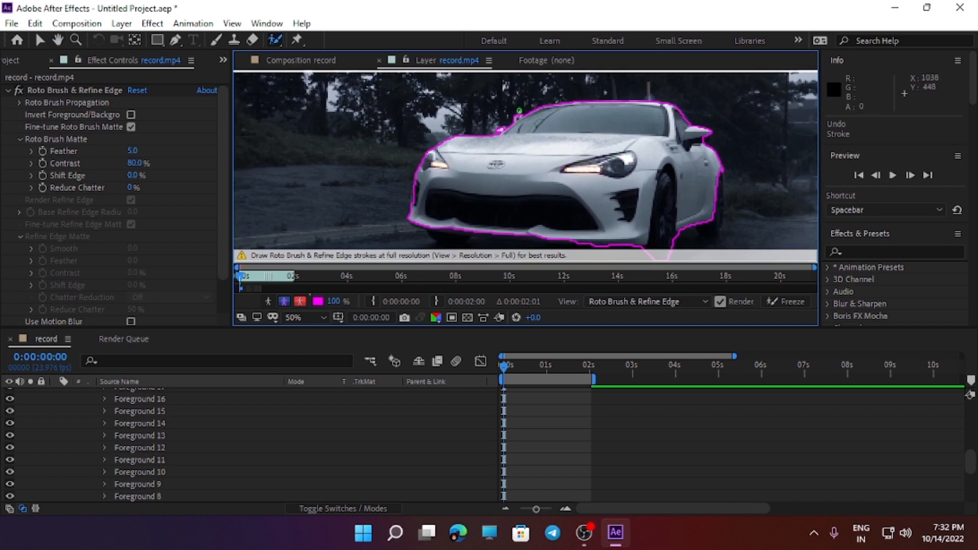
scroll(518, 110, up, 1)
drag(522, 154, 557, 217)
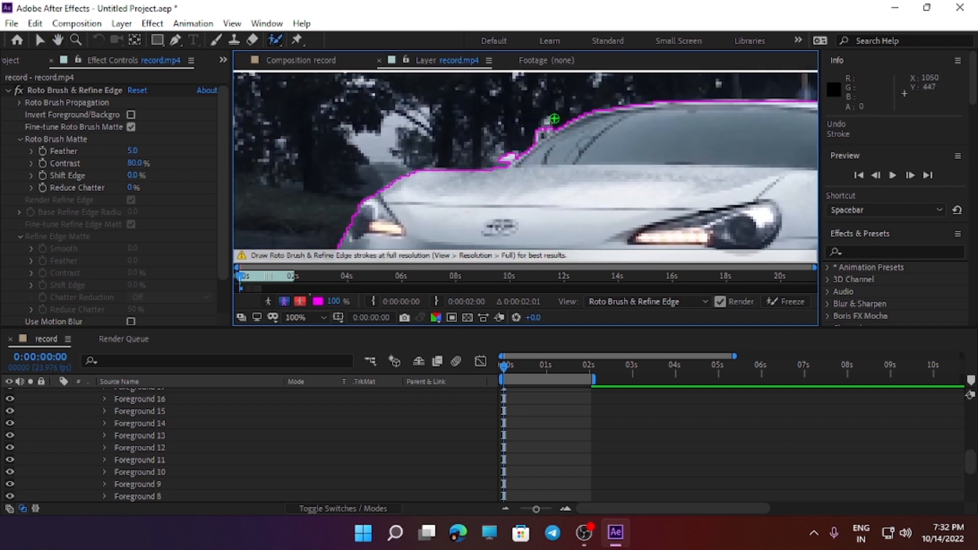
drag(538, 127, 518, 140)
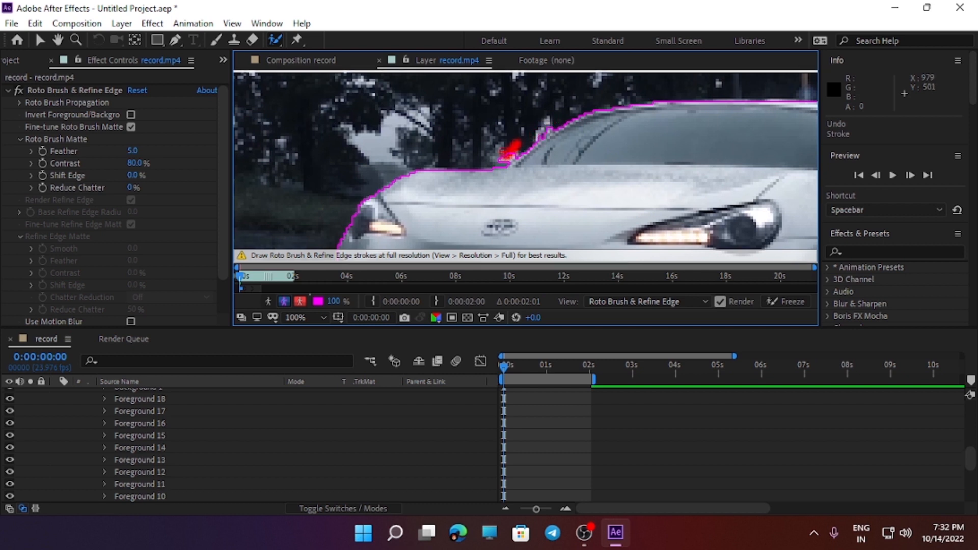
- Advance the layer to 0:00:00:17 to propagate the car's roto selection across the frames
scroll(537, 132, down, 2)
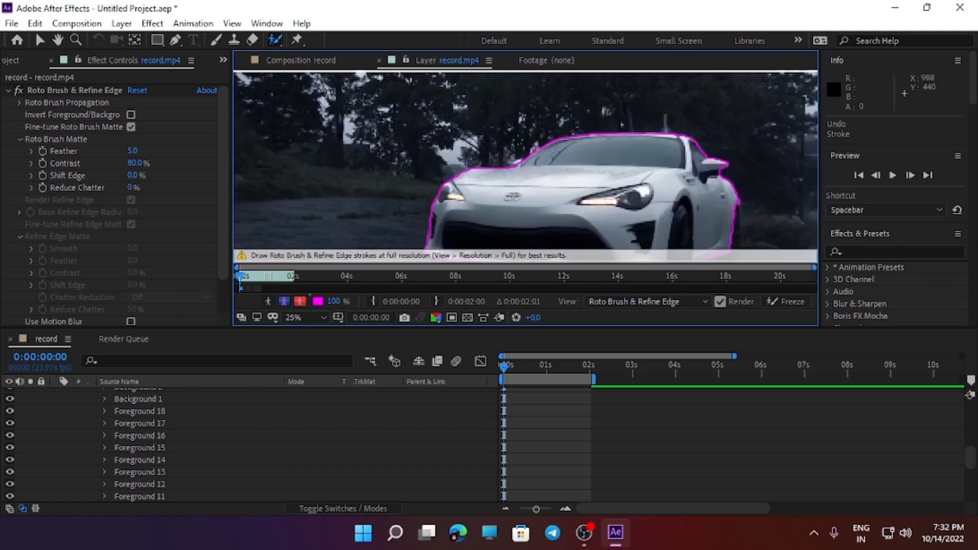
scroll(512, 199, down, 3)
scroll(535, 184, up, 1)
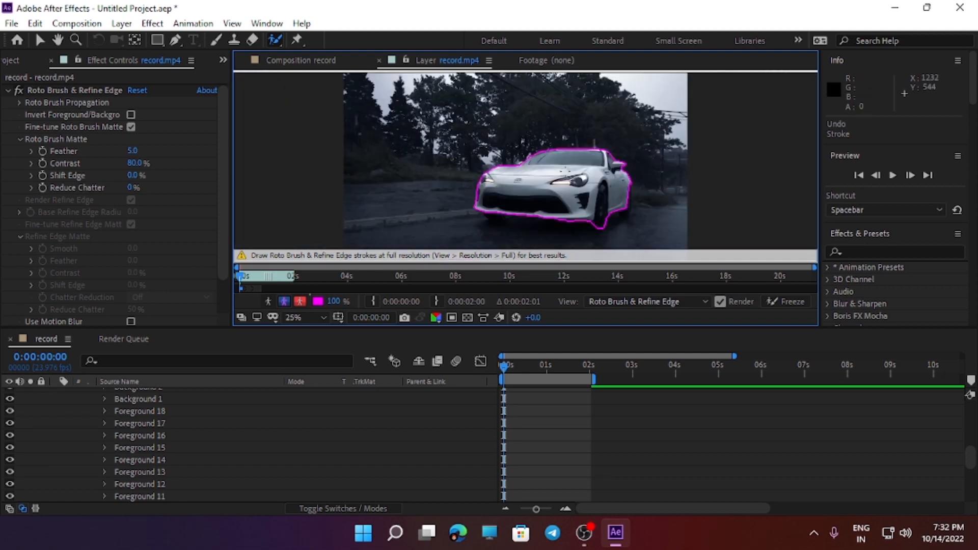
scroll(564, 170, up, 2)
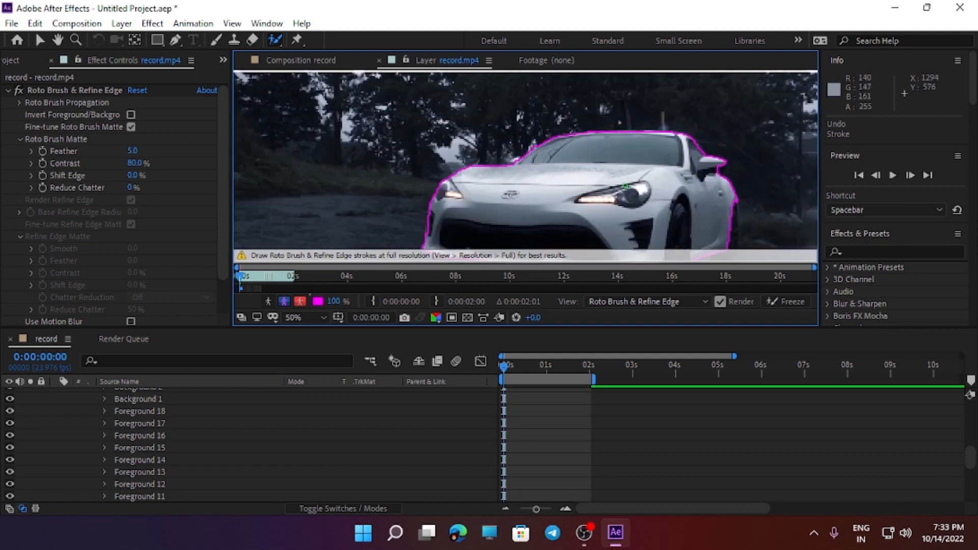
key(space)
mouse_move(611, 185)
mouse_down()
mouse_move(599, 141)
mouse_move(601, 161)
mouse_up()
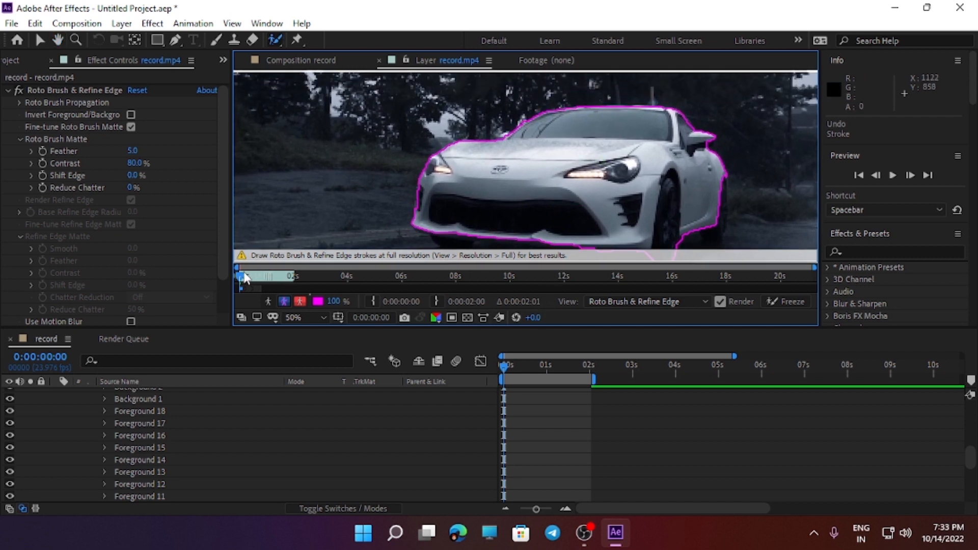
drag(247, 275, 265, 283)
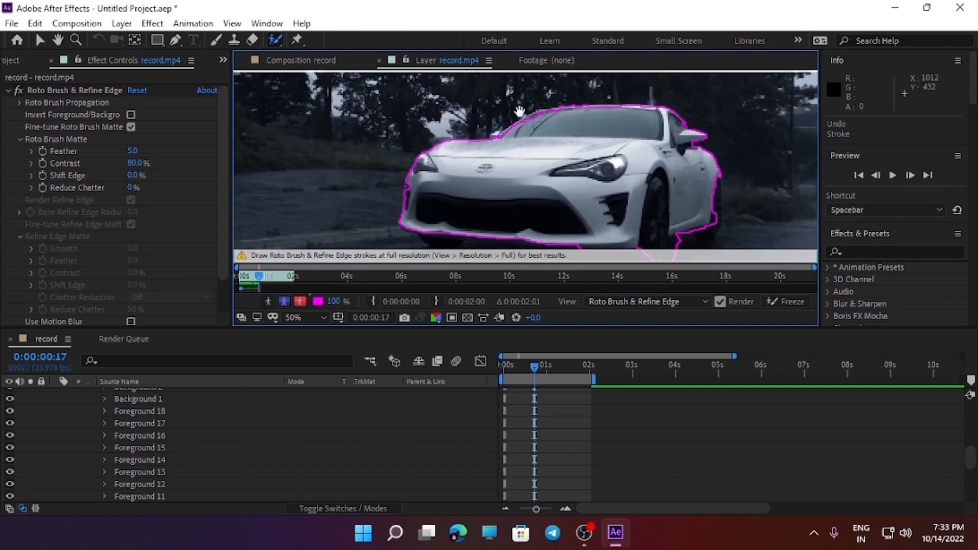
- Refine the roto outline along the windshield pillar at 0:00:00:17, adding the roof edge and subtracting the background beside it
drag(519, 110, 499, 205)
scroll(571, 125, up, 1)
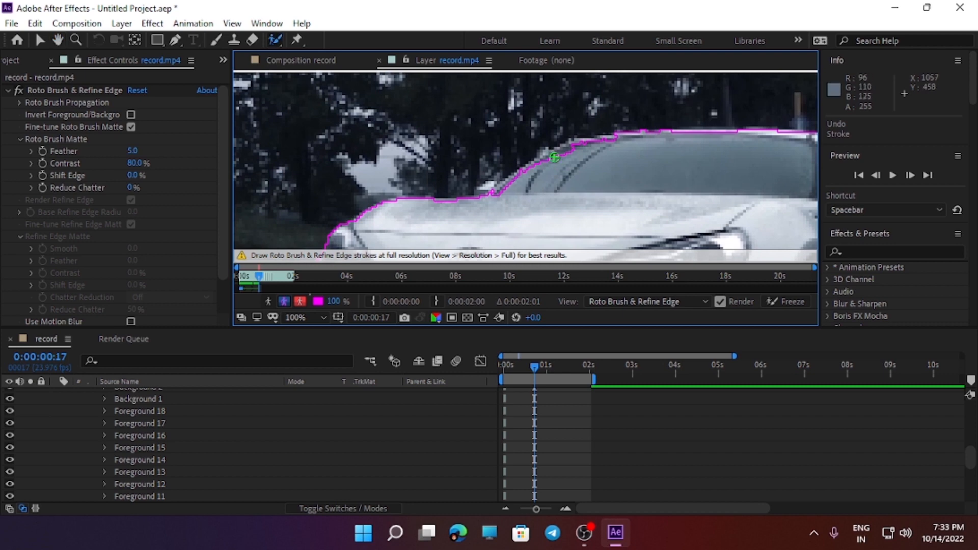
mouse_move(555, 159)
mouse_down()
mouse_move(617, 144)
mouse_move(589, 141)
mouse_up()
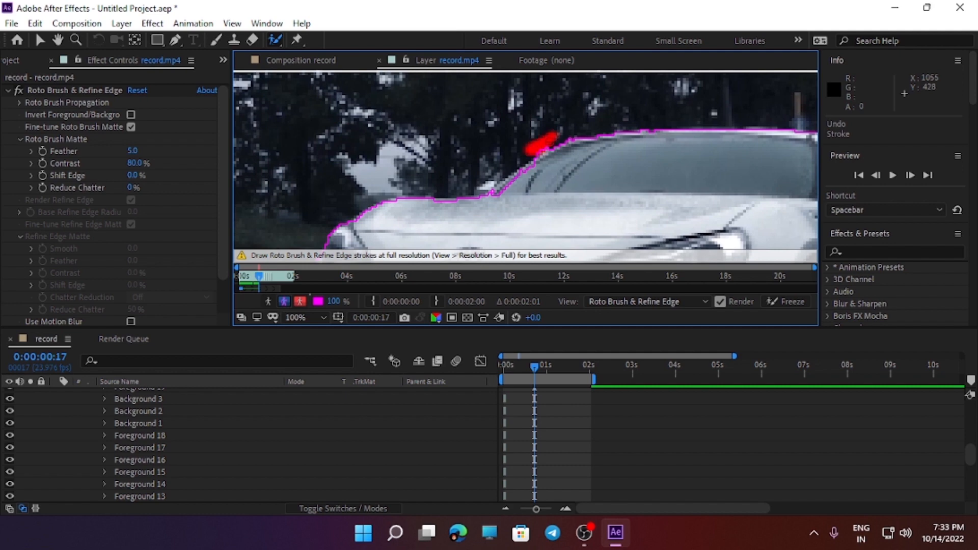
drag(549, 135, 542, 155)
- Correct the roto outline at the front bumper's outer edge, below the far headlight, with small strokes
scroll(490, 135, down, 4)
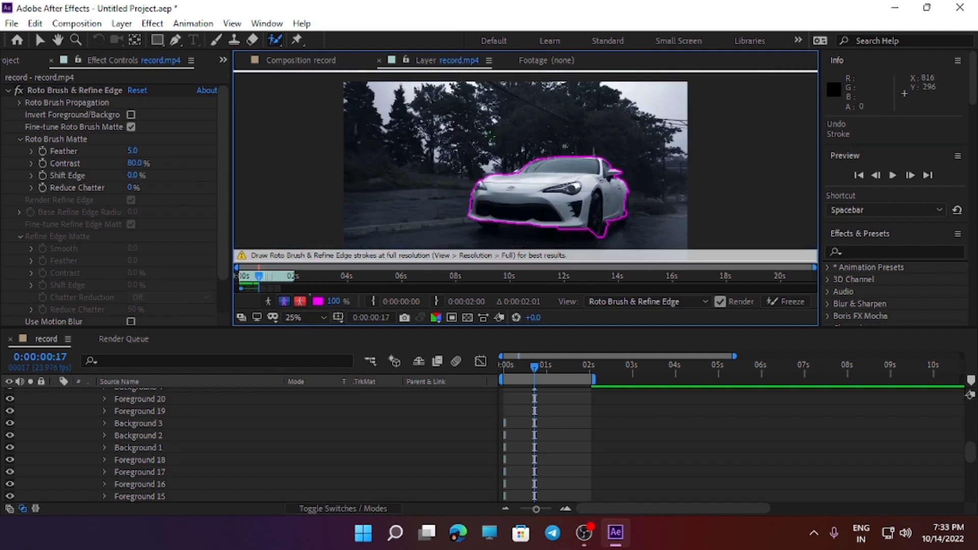
scroll(524, 168, up, 2)
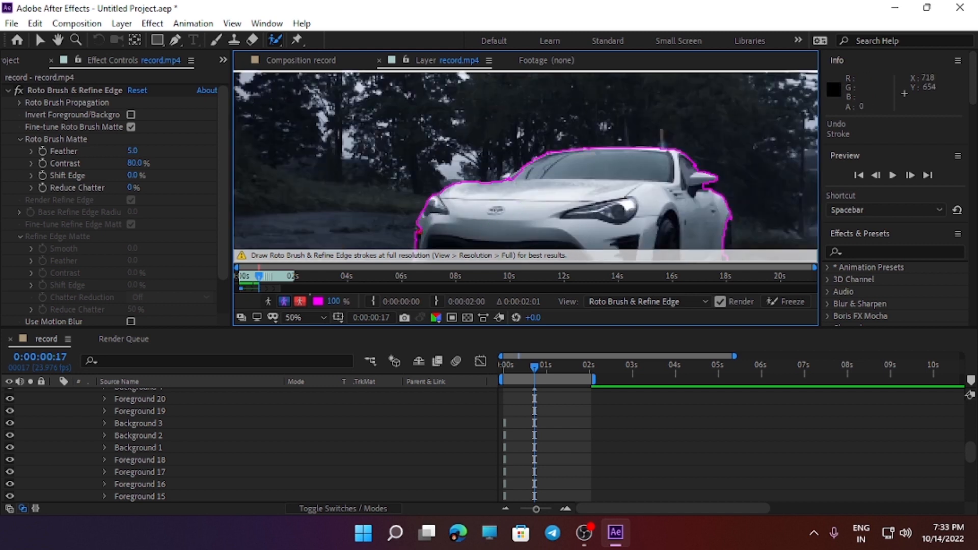
drag(418, 231, 419, 234)
click(419, 227)
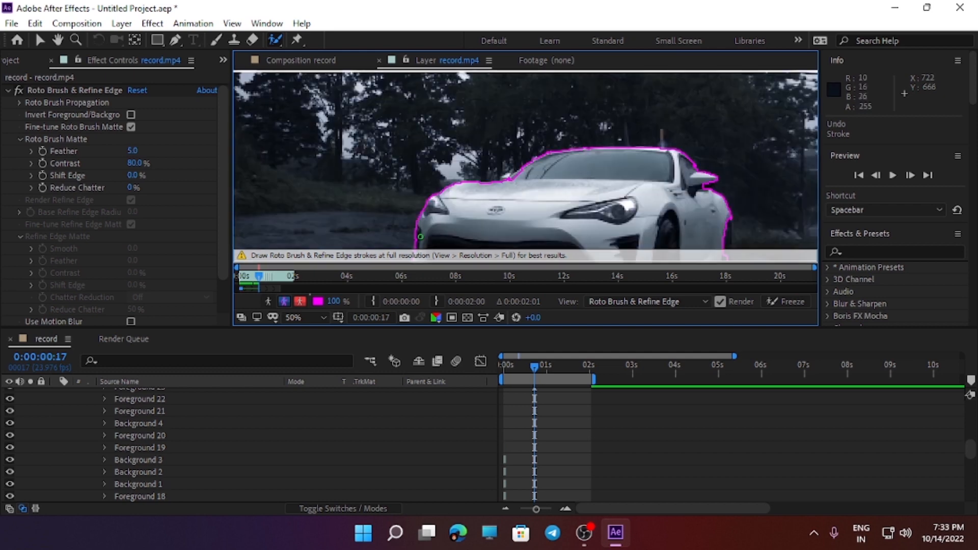
- Advance the layer through the remaining frames to 0:00:02:01 to propagate the car's roto selection to the clip's end
scroll(476, 244, down, 1)
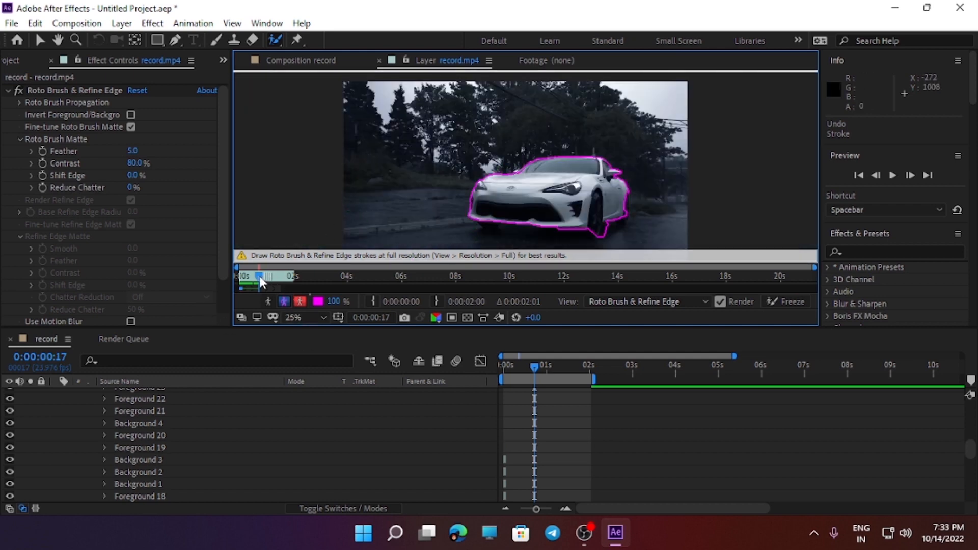
drag(258, 276, 268, 277)
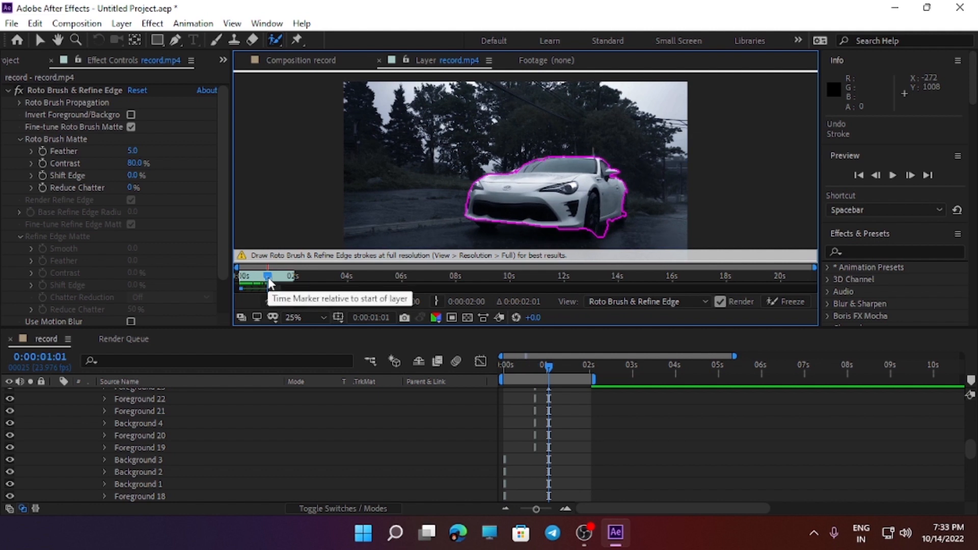
drag(268, 277, 282, 277)
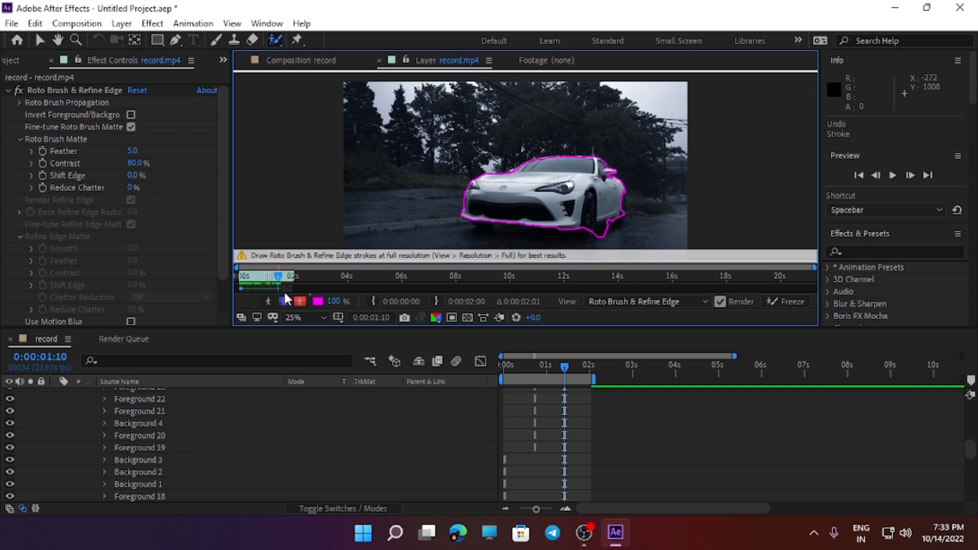
key(Page_Down)
key(Page_Down)
key(Page_Down)
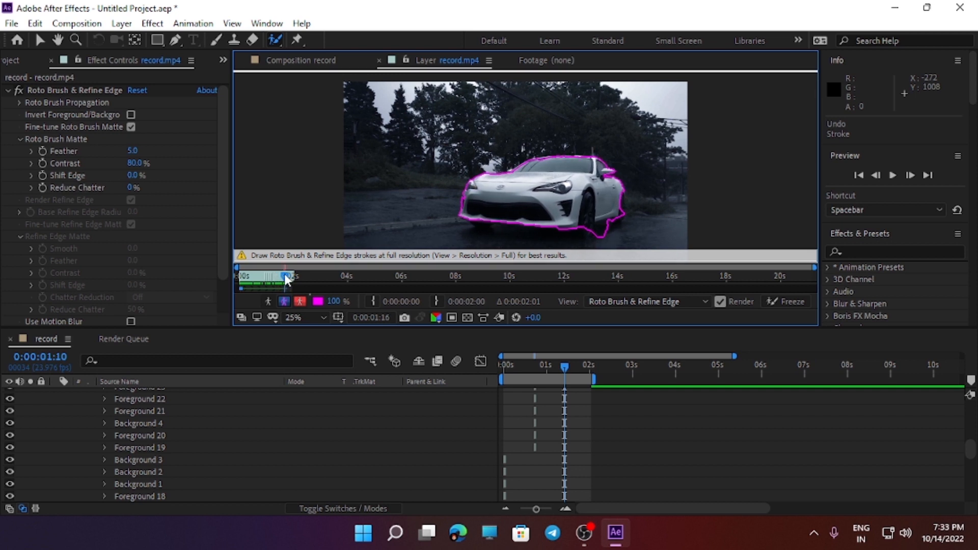
mouse_move(288, 276)
mouse_down()
mouse_move(301, 279)
mouse_move(290, 280)
mouse_up()
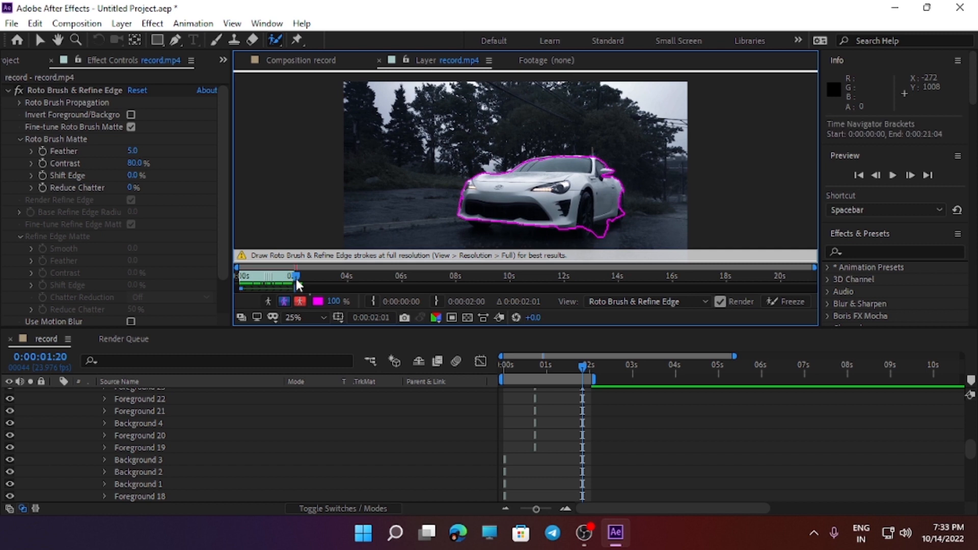
- Return the layer to 0:00:00:00 and freeze the Roto Brush propagation for the whole clip
drag(296, 277, 273, 287)
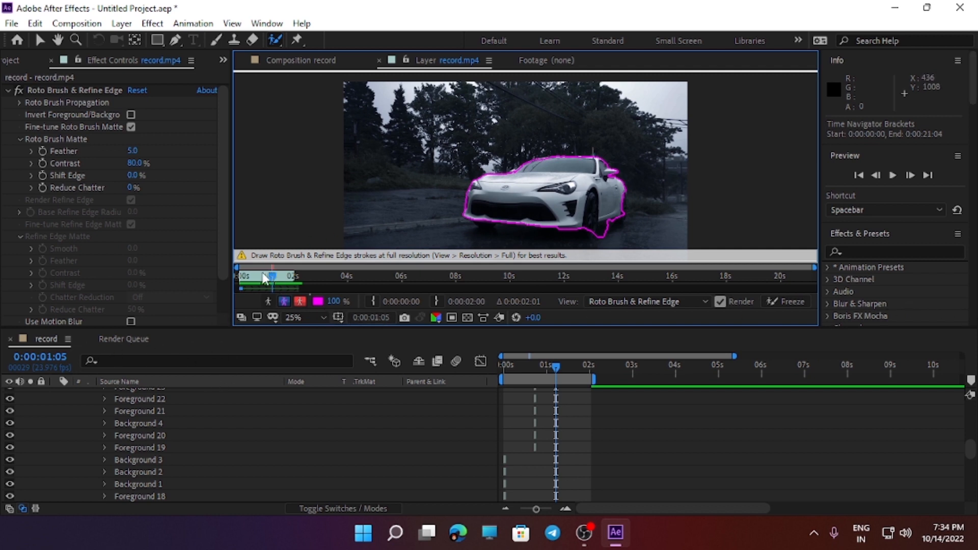
drag(265, 278, 237, 296)
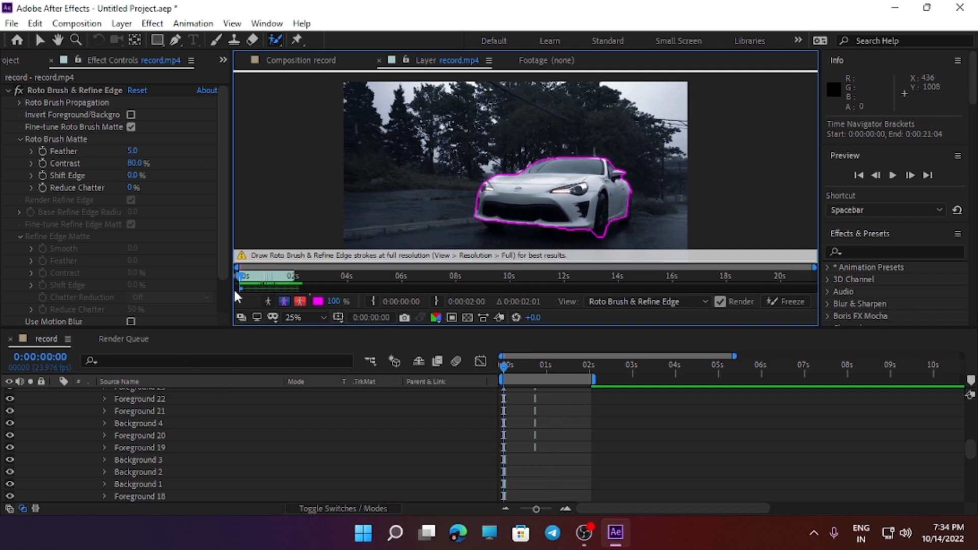
click(780, 299)
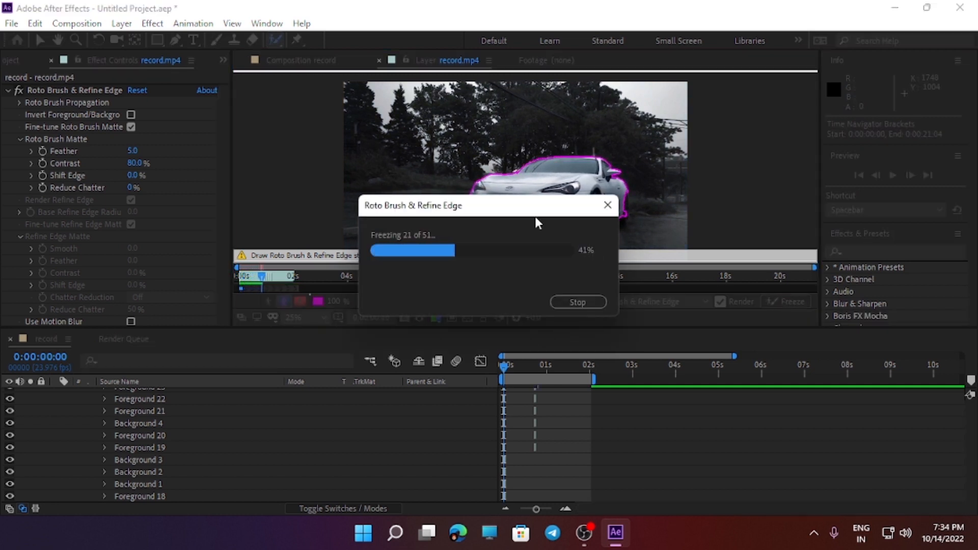
drag(534, 216, 380, 274)
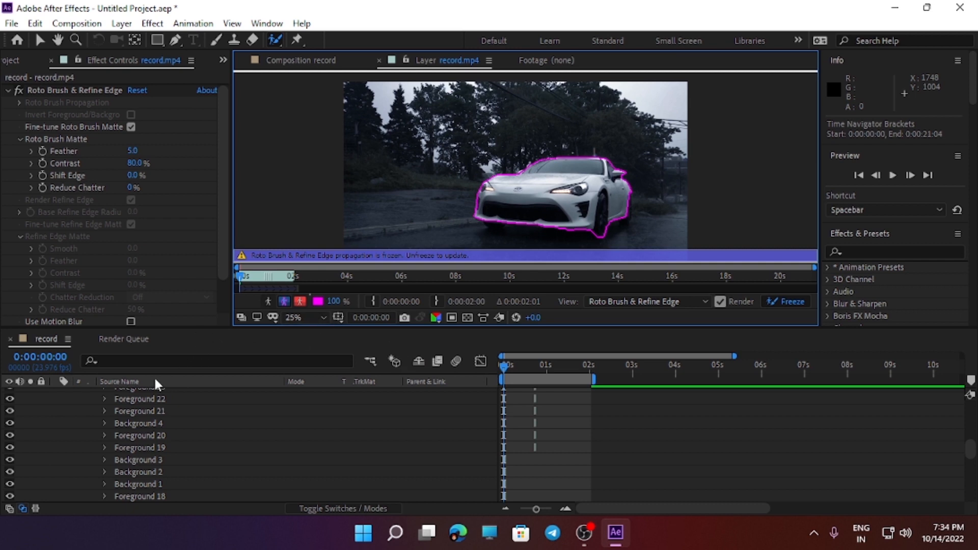
- Switch to the record composition view and collapse the record.mp4 layer's properties in the timeline
click(314, 62)
scroll(61, 400, up, 8)
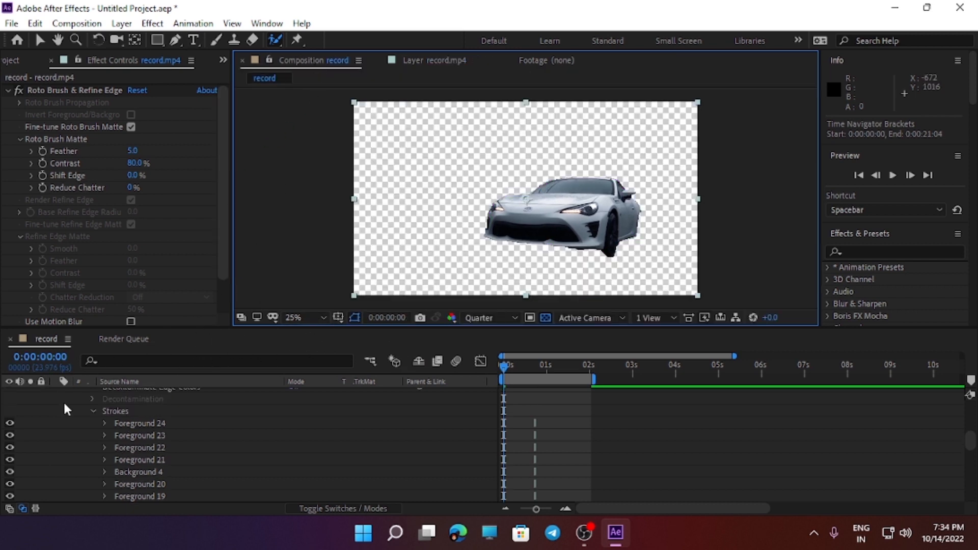
click(56, 394)
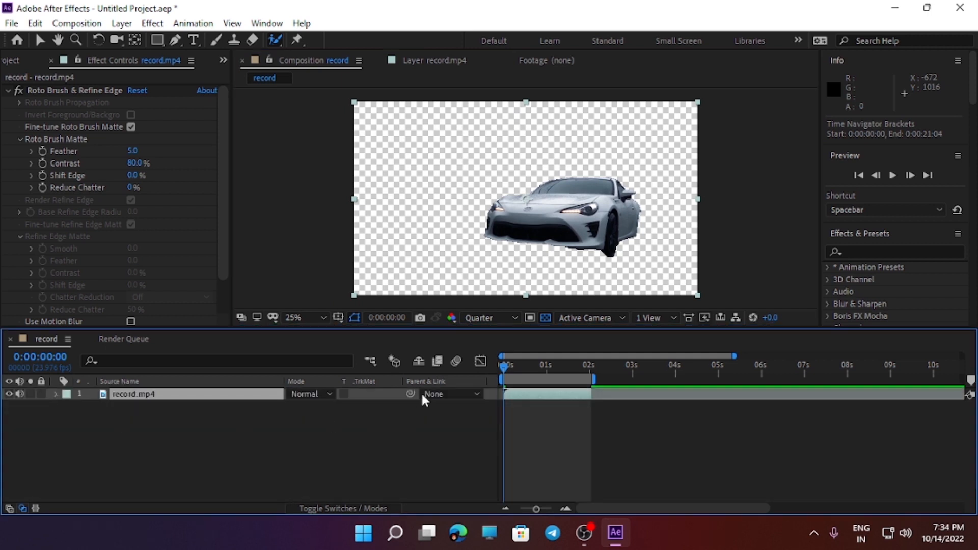
- Preview the cut-out car over the transparent background in the composition
drag(514, 373, 460, 406)
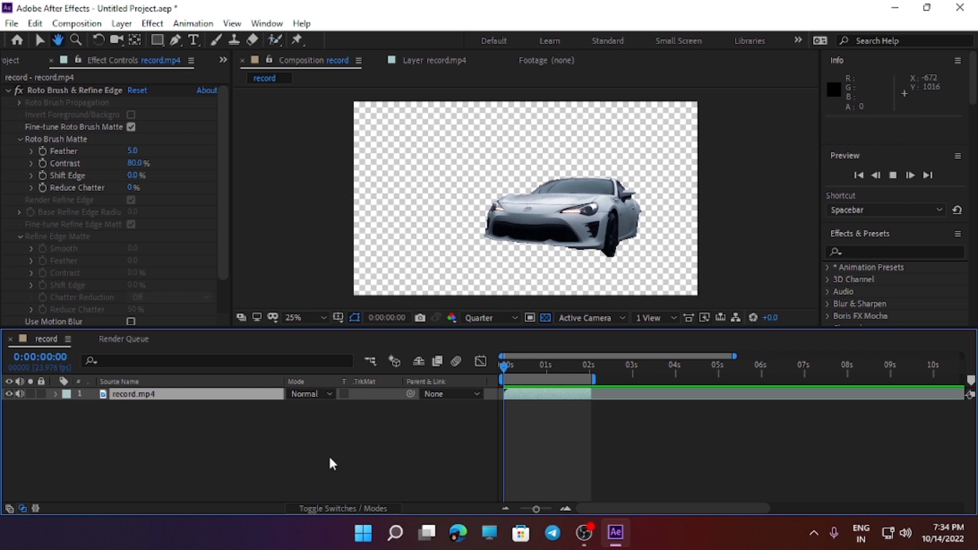
key(space)
click(533, 369)
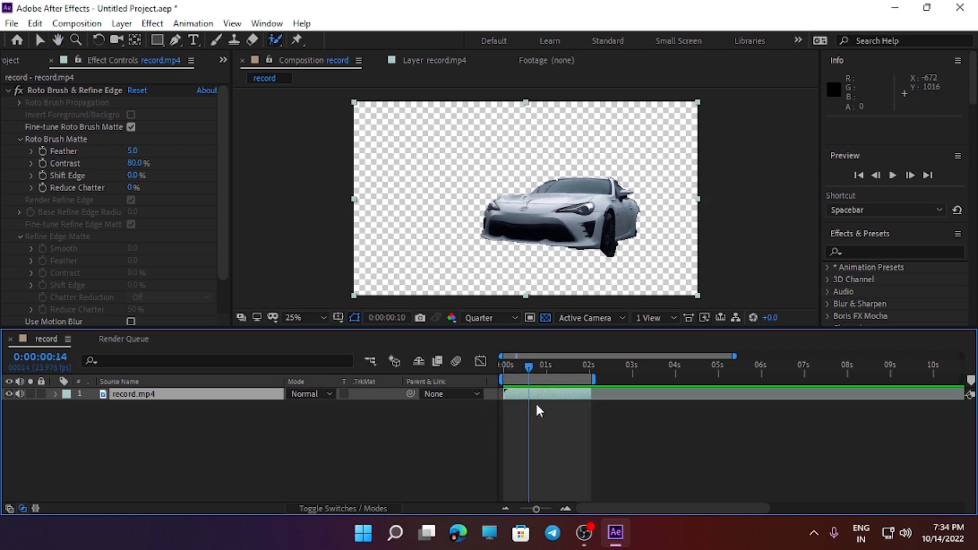
click(242, 458)
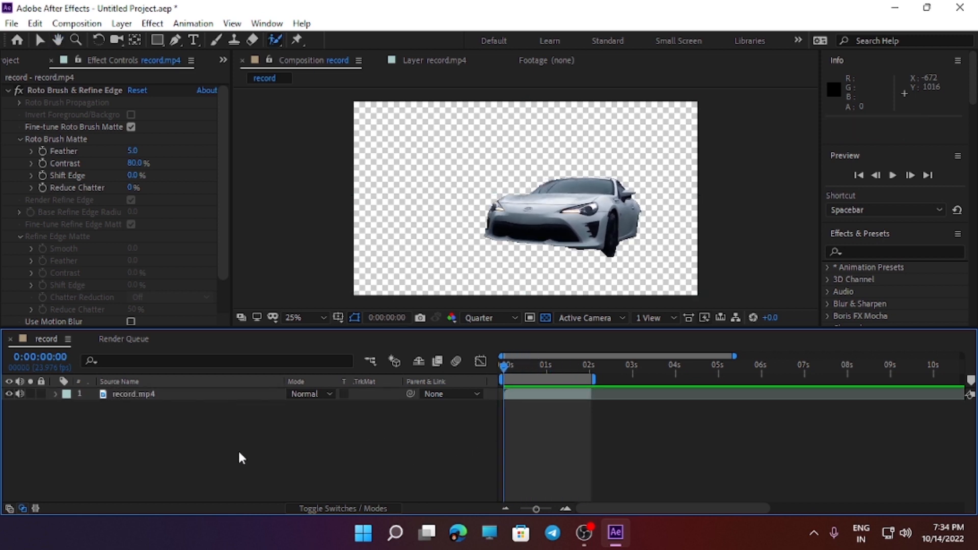
- Duplicate the rotoscoped record.mp4 layer twice to make three stacked copies
click(185, 394)
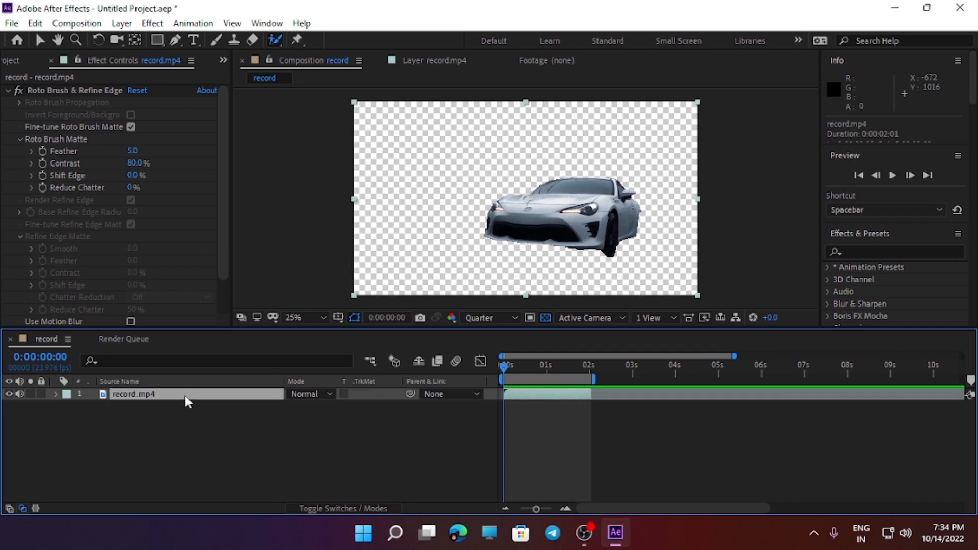
key(ctrl+d)
click(151, 436)
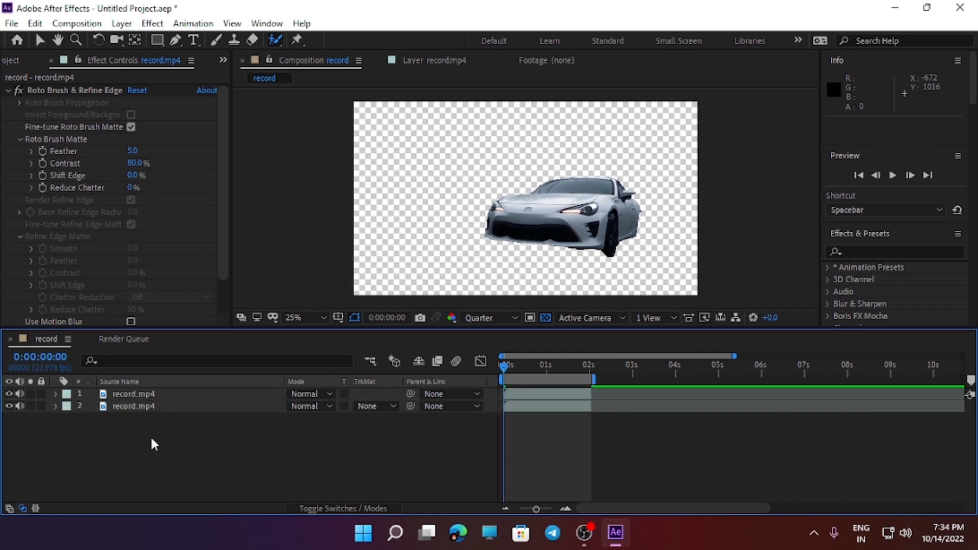
click(166, 394)
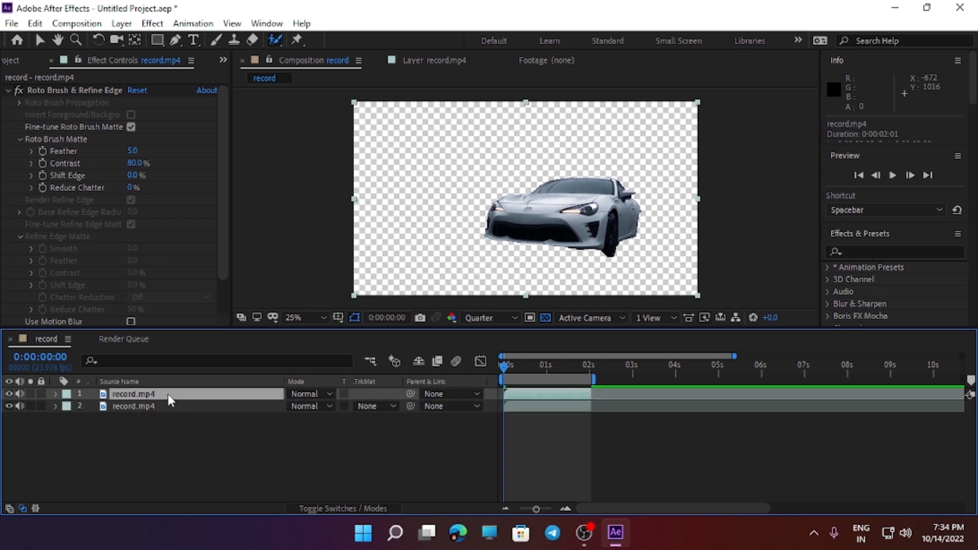
key(ctrl+d)
- Remove all effects from the bottommost record.mp4 layer and collapse its properties
click(162, 417)
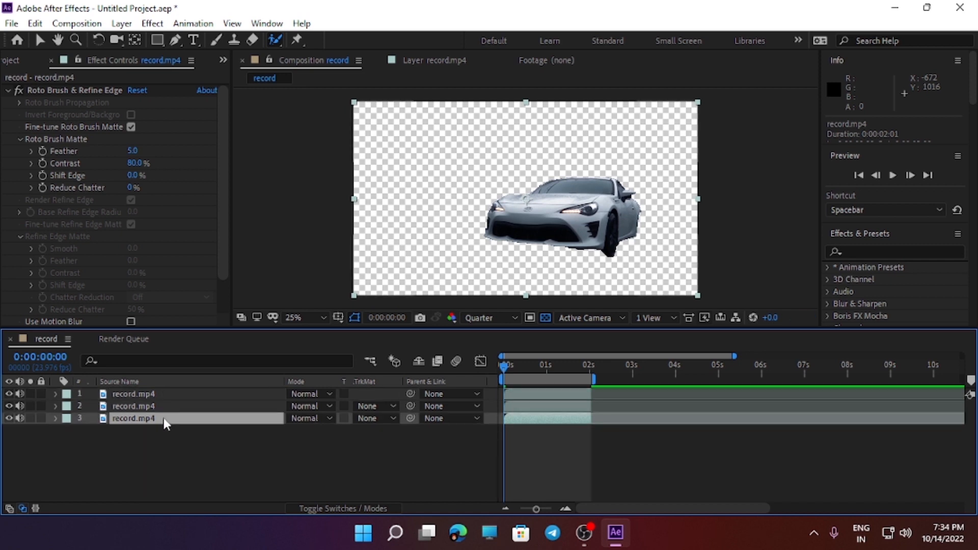
key(e)
click(88, 409)
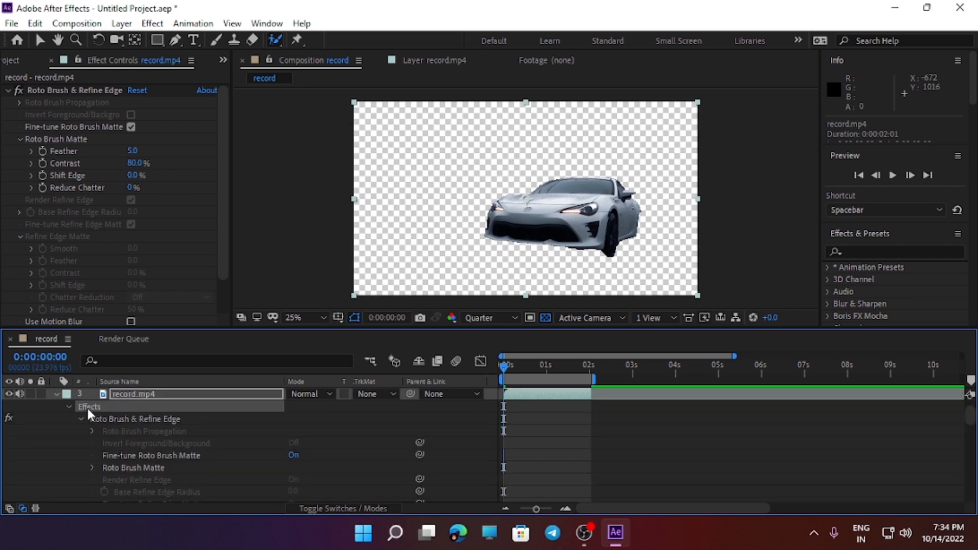
key(Delete)
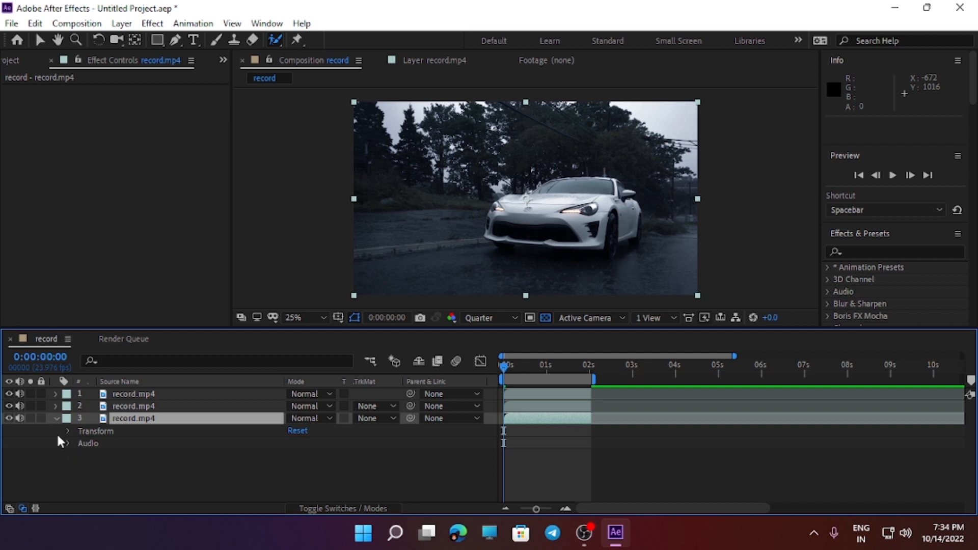
click(55, 417)
click(97, 471)
- Raise the middle record.mp4 layer by setting its Position to 960, 412
click(152, 409)
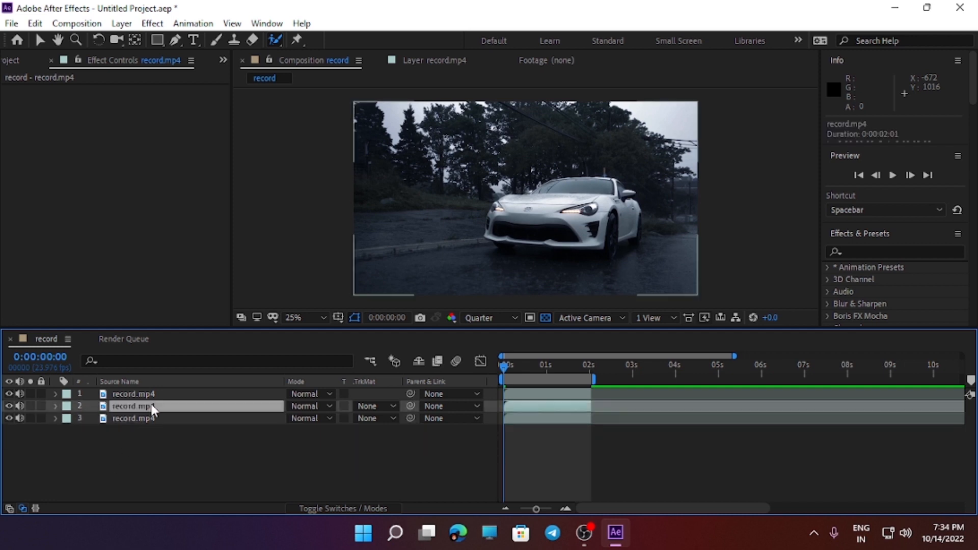
key(p)
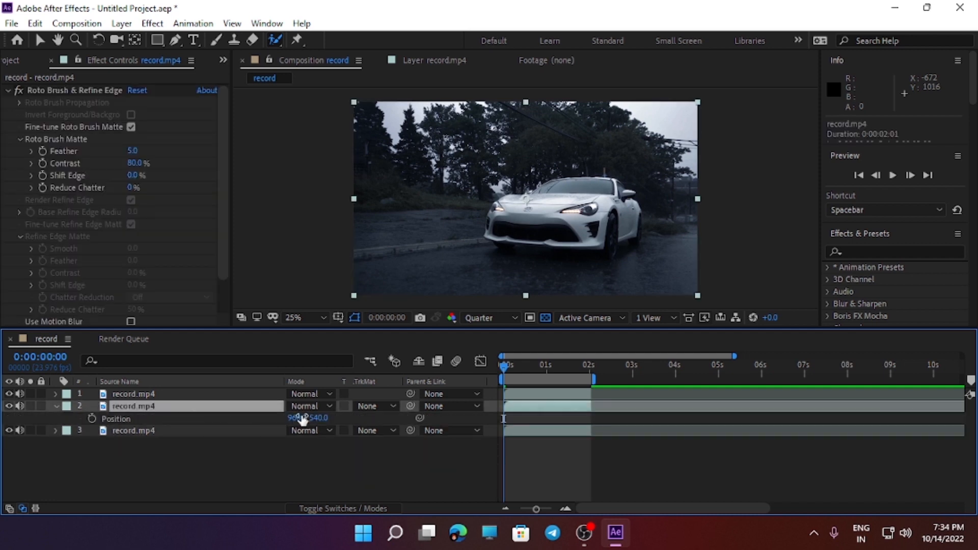
drag(303, 419, 232, 415)
key(ctrl+z)
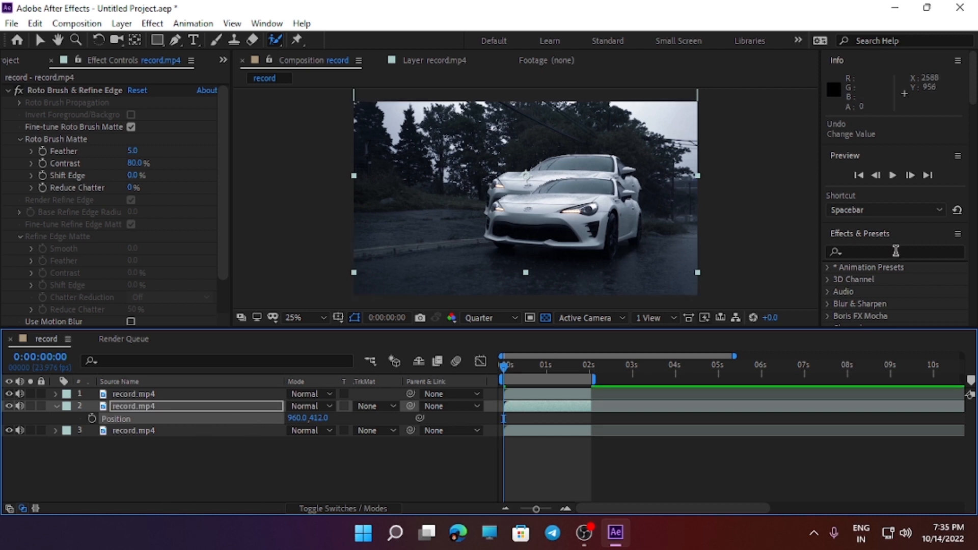
- Apply the Turbulent Displace effect to the middle record.mp4 layer with Amount 215 and Size 28
click(891, 255)
click(884, 254)
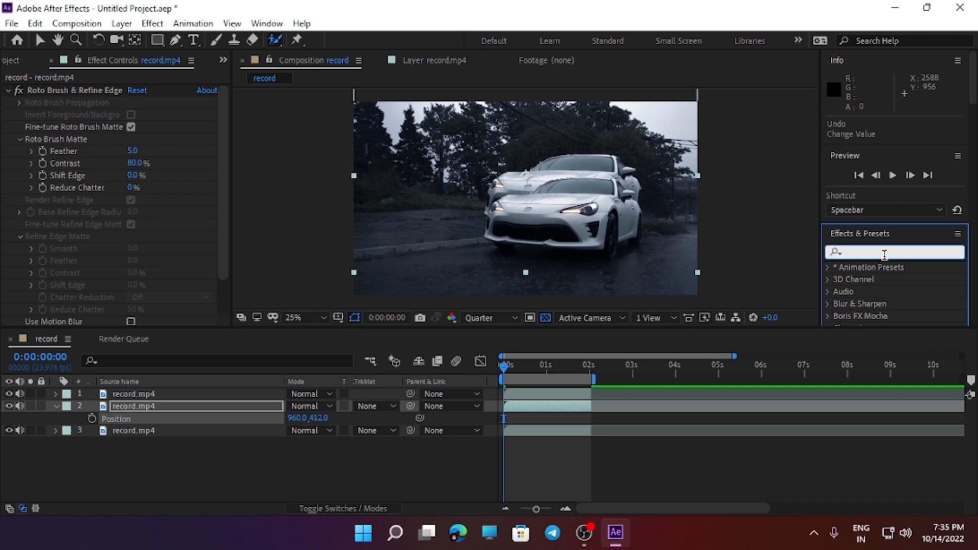
text(tu)
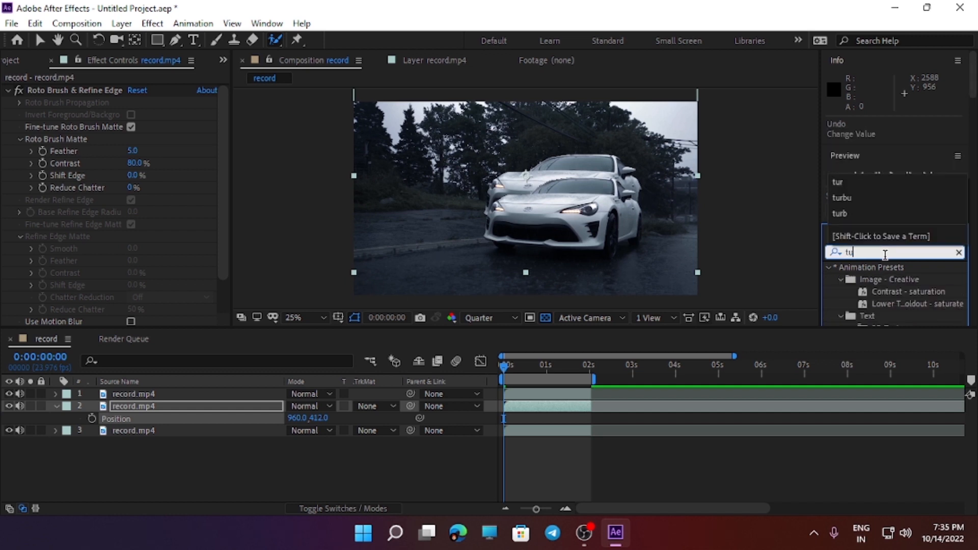
text(r)
scroll(913, 275, down, 2)
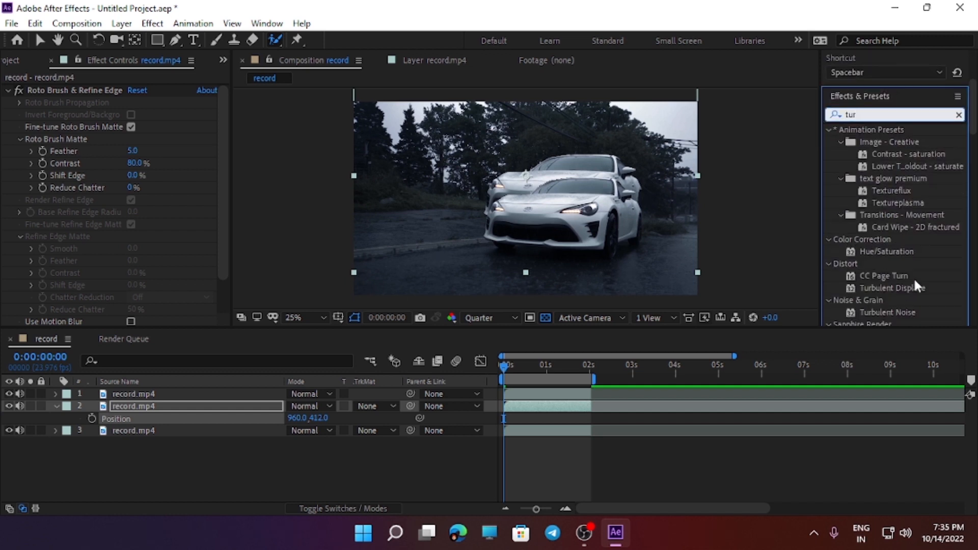
drag(915, 285, 190, 414)
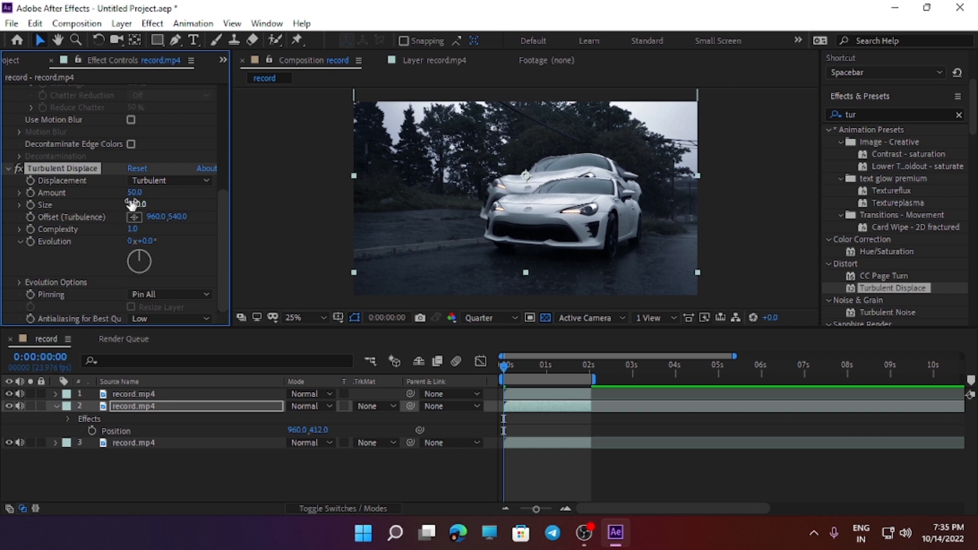
drag(131, 207, 269, 209)
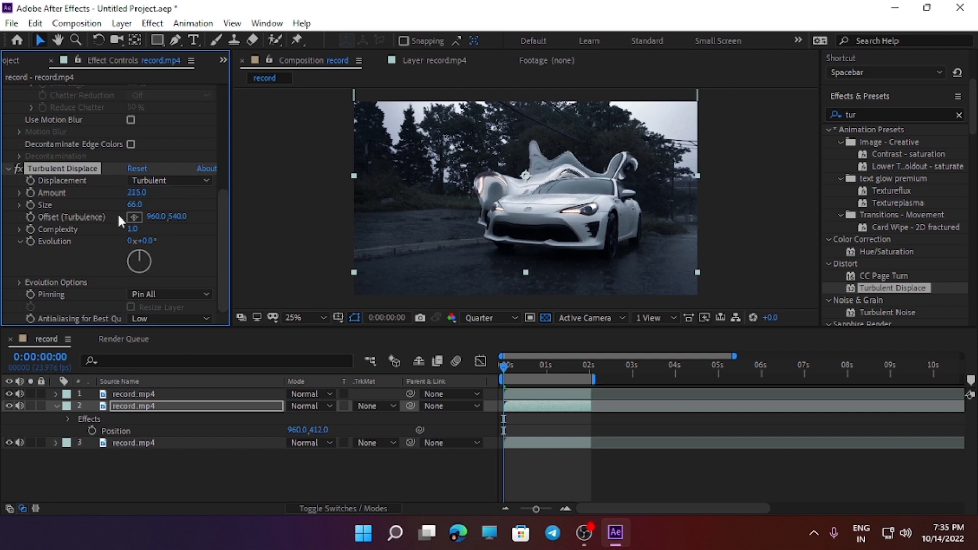
mouse_move(133, 204)
mouse_down()
mouse_move(112, 200)
mouse_move(106, 207)
mouse_move(118, 215)
mouse_up()
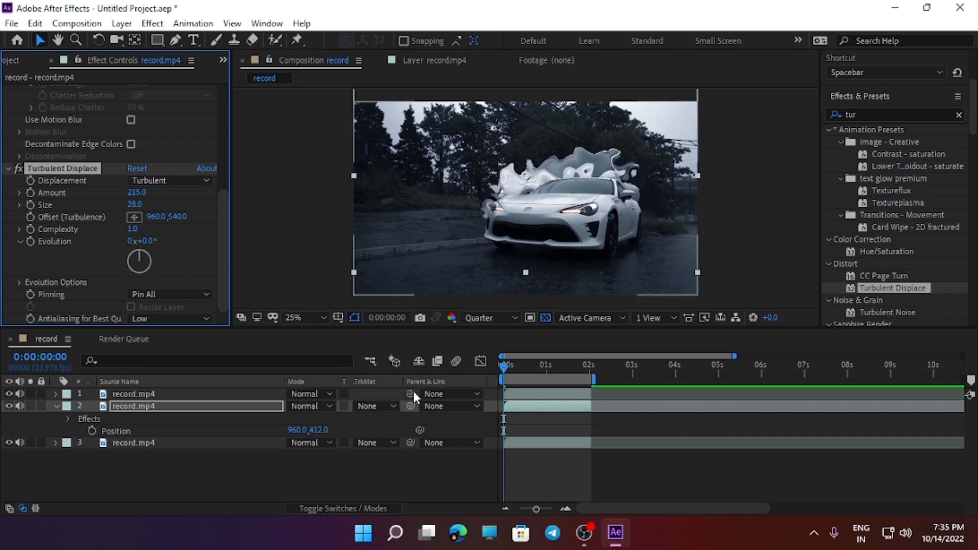
- Preview the distorted car copy moving behind the main car in the composition
key(space)
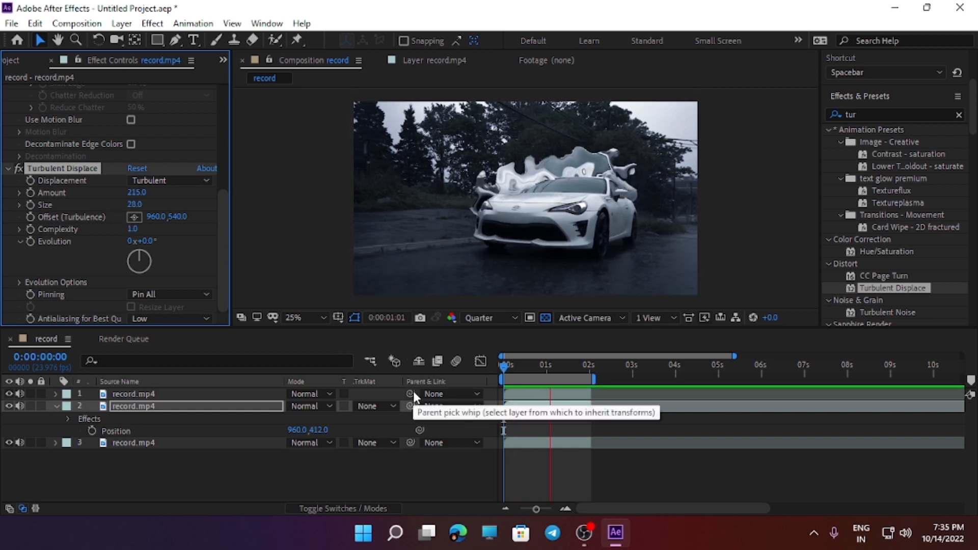
key(space)
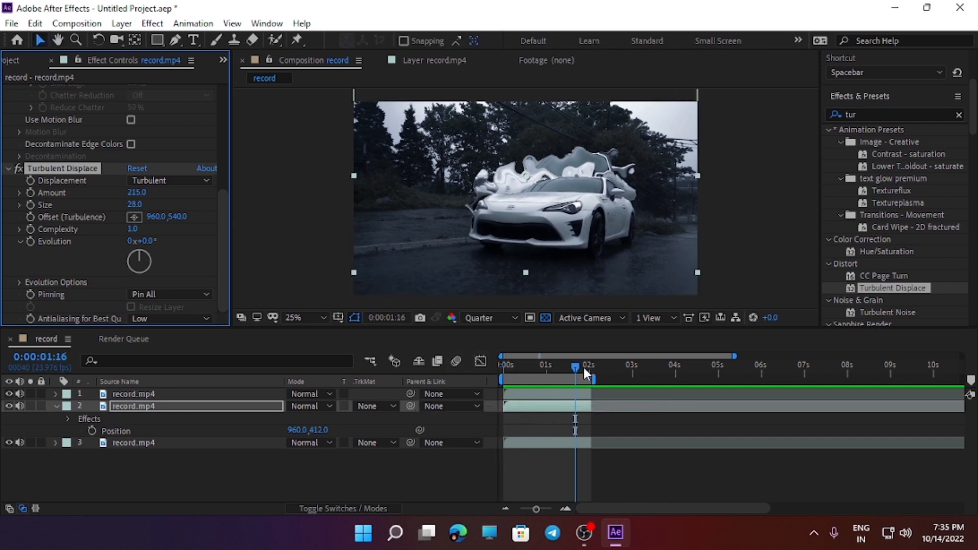
drag(584, 368, 514, 481)
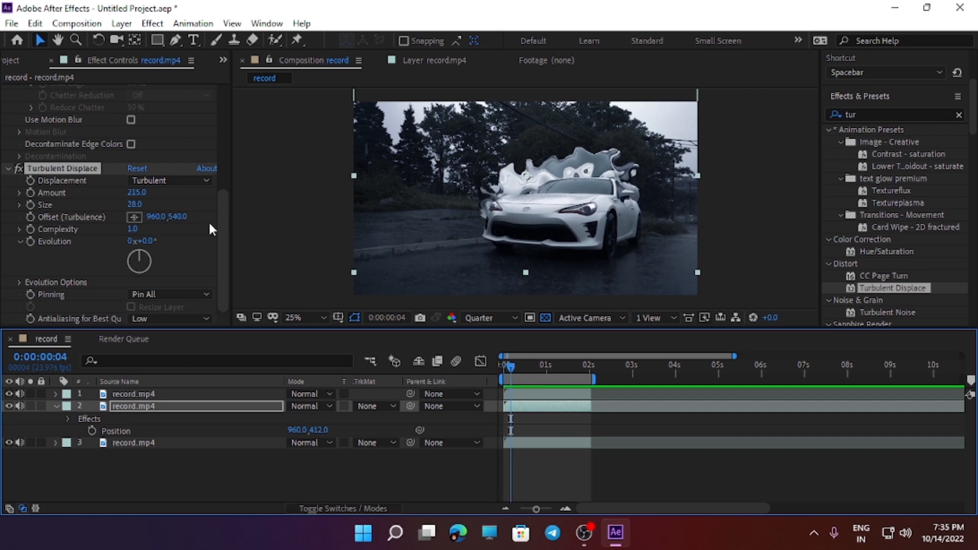
- Keyframe the middle layer's Turbulent Displace Amount at 215 on the first frame and at 162 on 0:00:00:09
drag(514, 370, 502, 374)
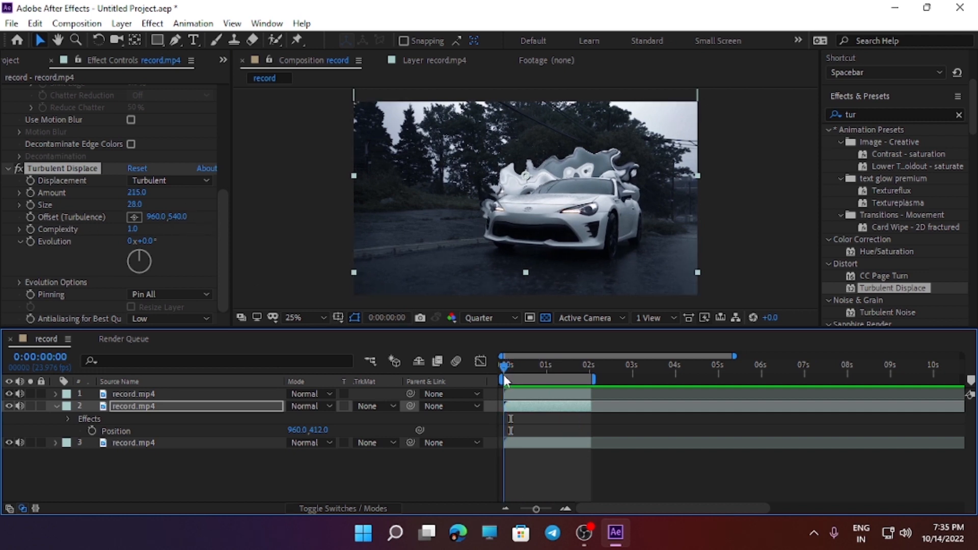
click(33, 202)
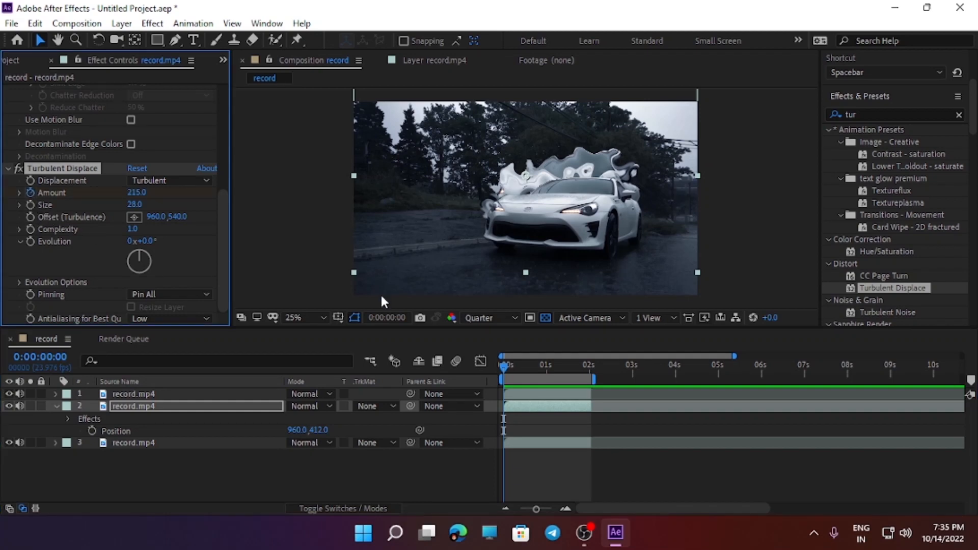
drag(510, 367, 519, 367)
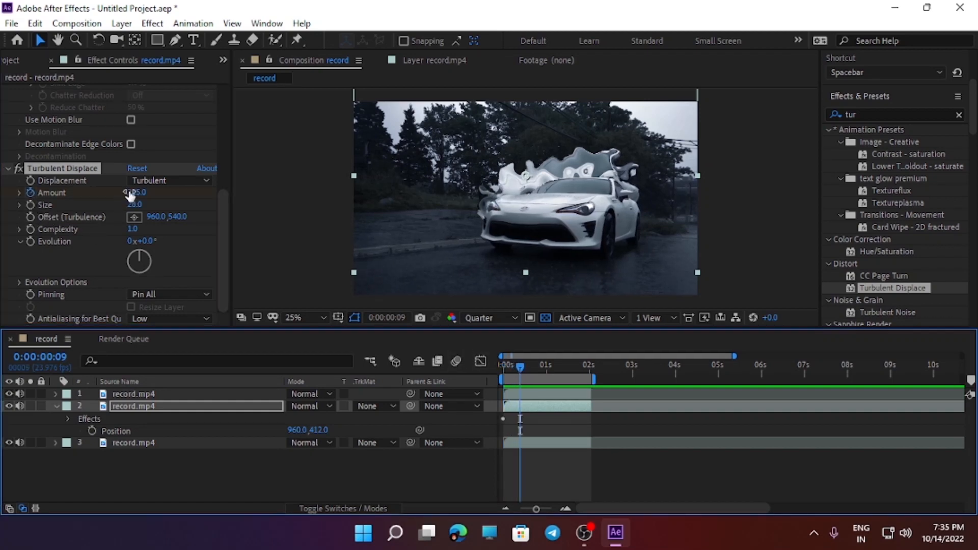
drag(130, 196, 102, 194)
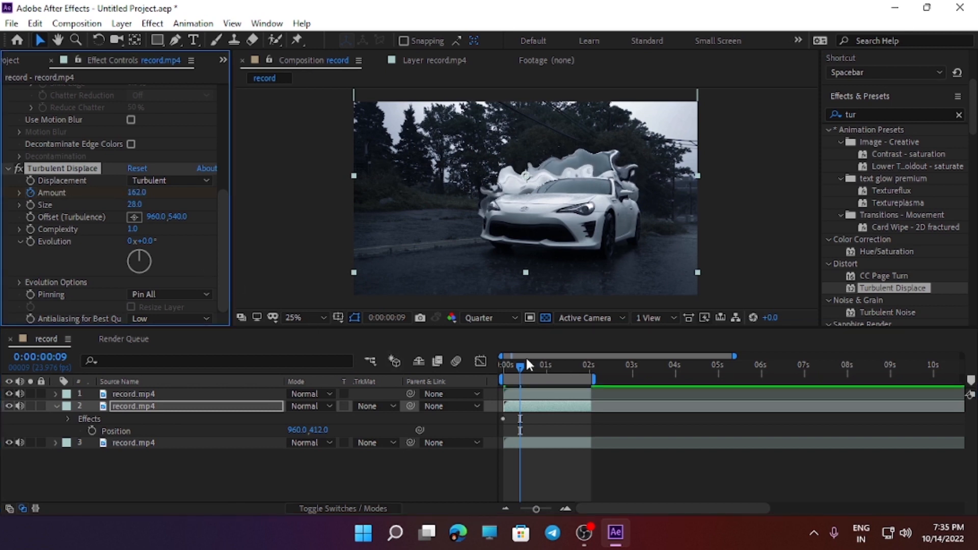
- Add Turbulent Displace Amount keyframes of 294 at 0:00:00:18, 143 at 0:00:01:08 and 385 at 0:00:01:16
drag(519, 367, 535, 367)
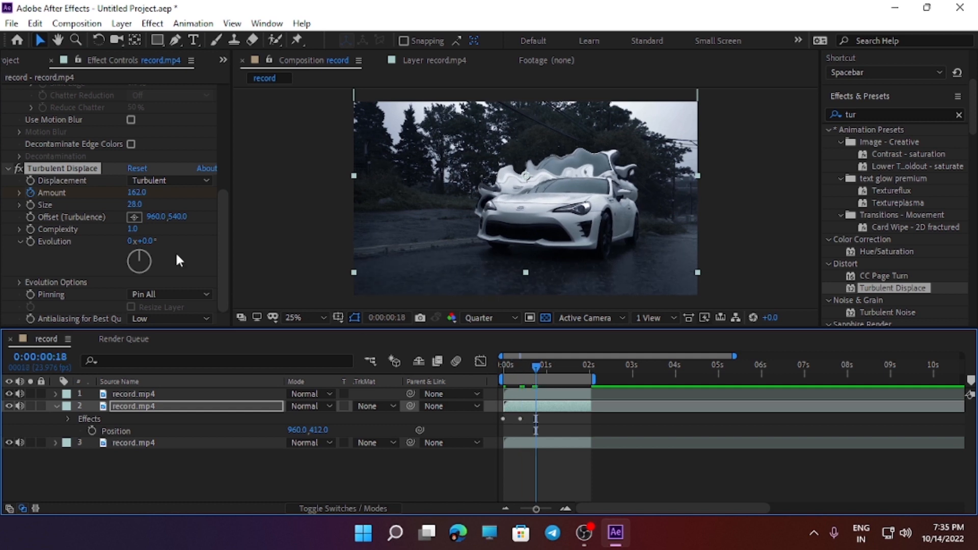
drag(136, 199, 275, 234)
click(561, 375)
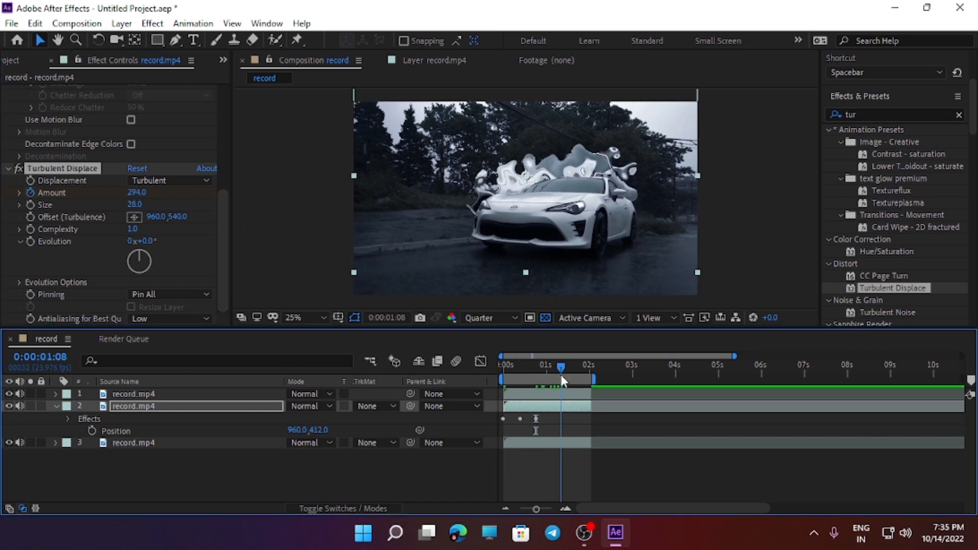
drag(136, 192, 43, 196)
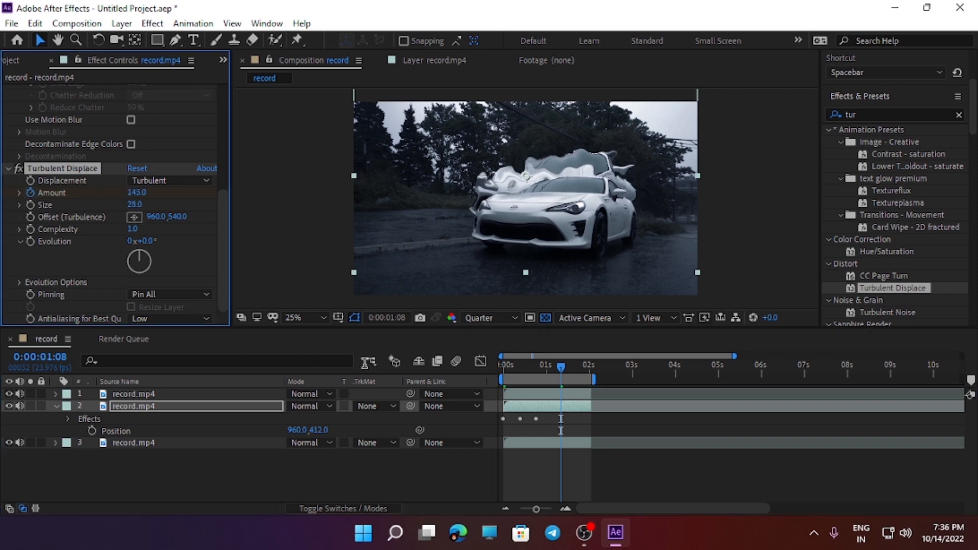
drag(561, 368, 571, 375)
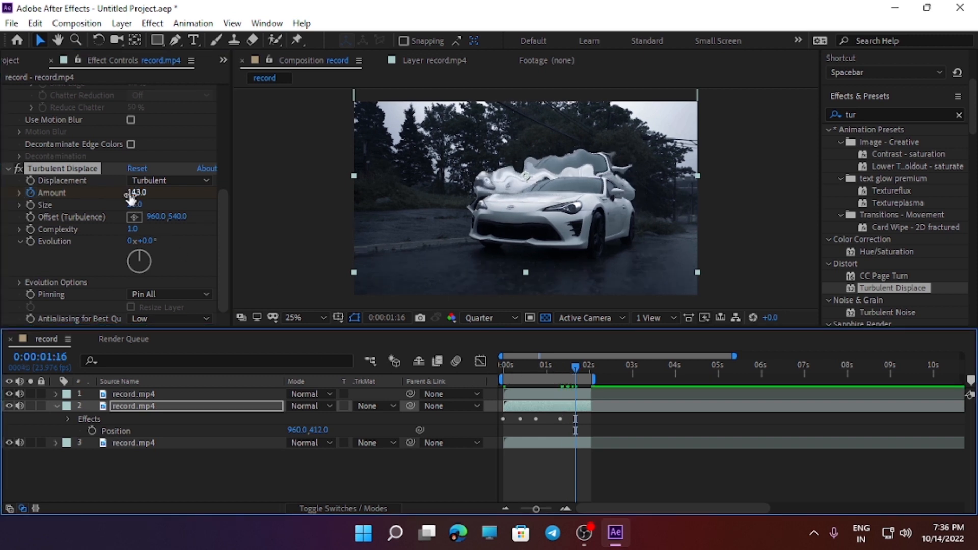
drag(136, 192, 171, 205)
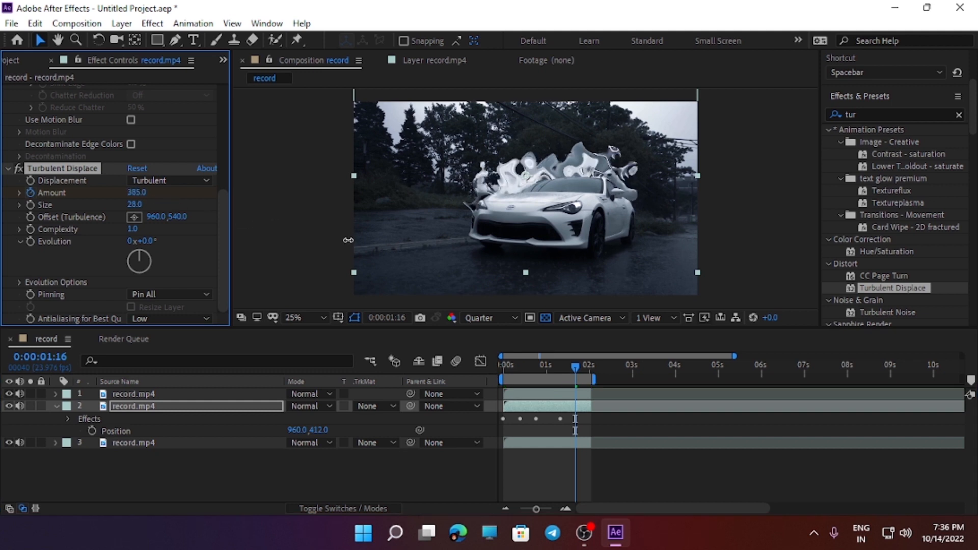
- Preview the animated distortion from the start of the composition and return to the first frame
drag(573, 359, 468, 442)
key(space)
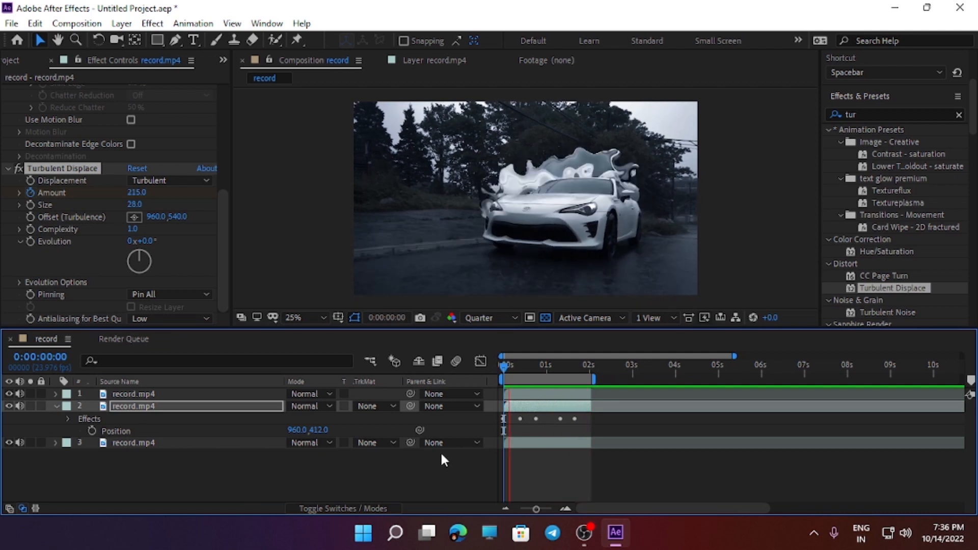
click(564, 368)
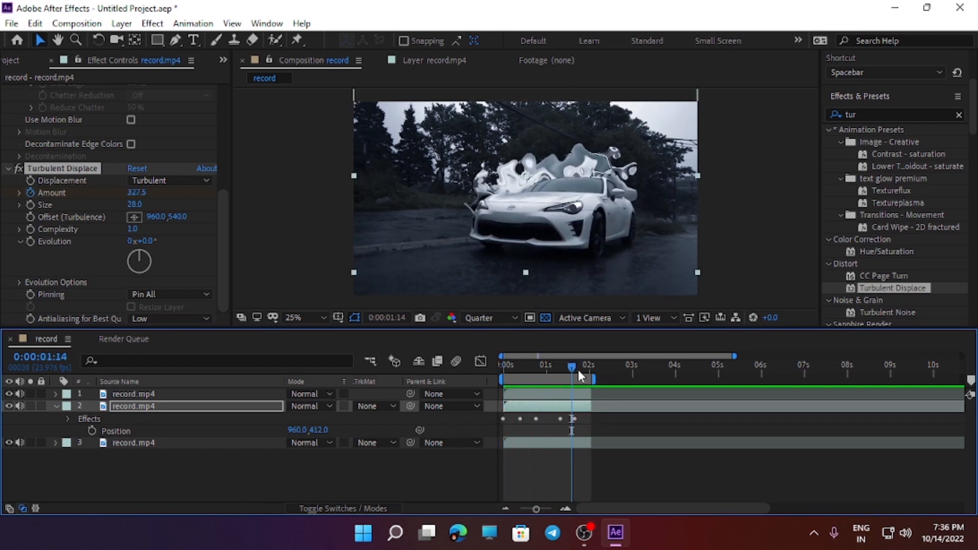
key(Home)
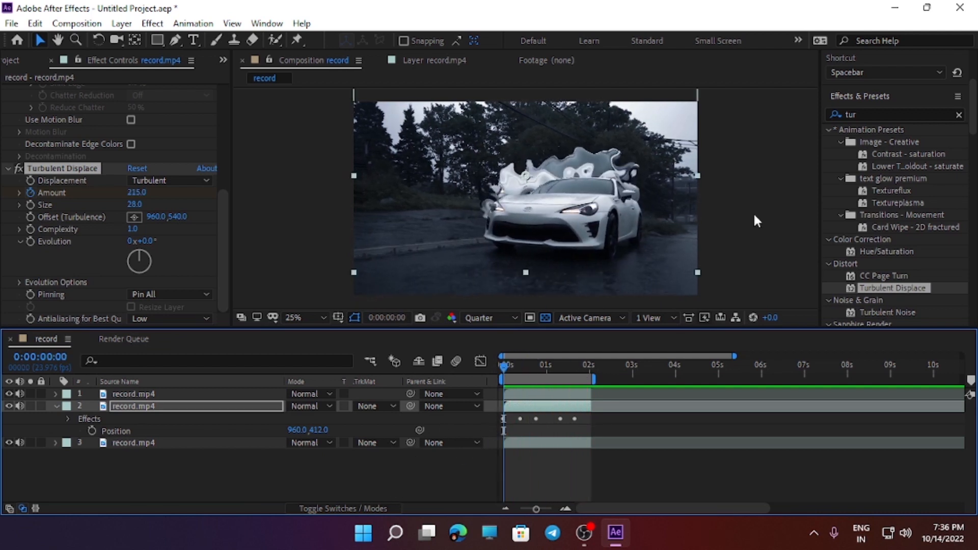
- Search the effects for "flicker", apply S_Flicker to the middle record.mp4 layer, and preview the composition
click(961, 116)
click(910, 116)
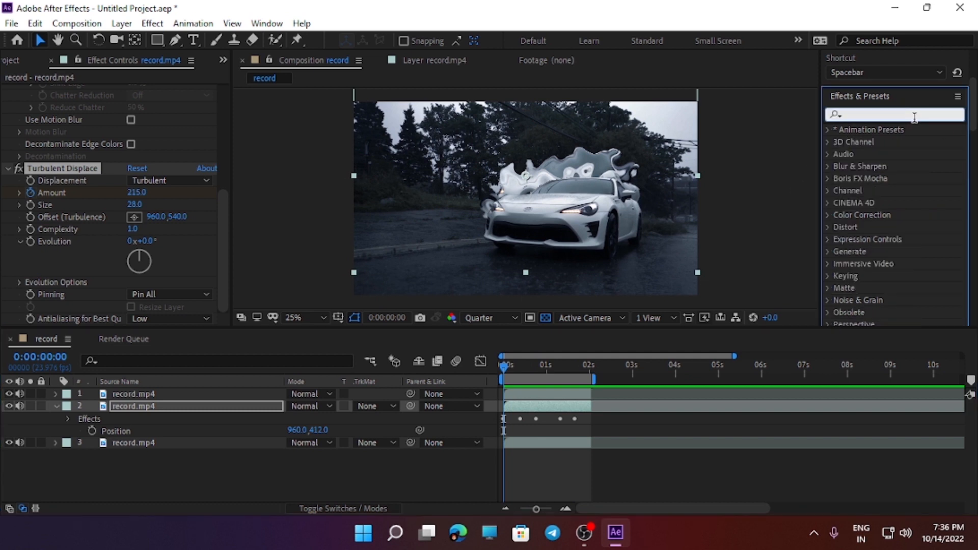
text(fli)
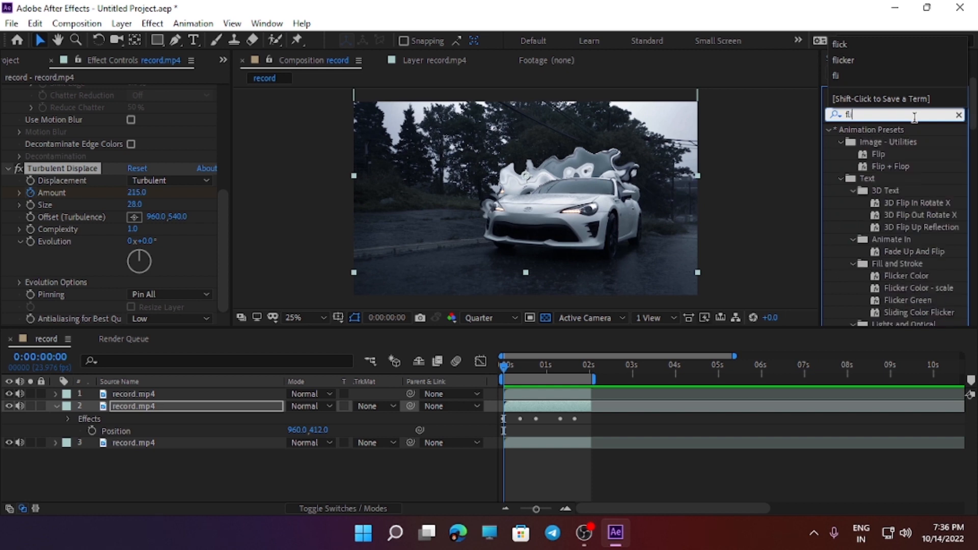
text(cker)
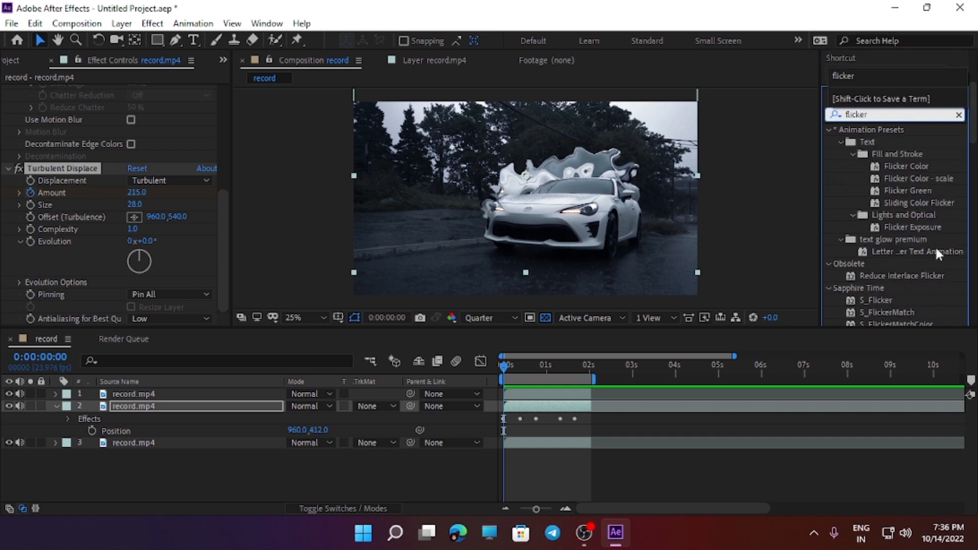
drag(881, 301, 184, 406)
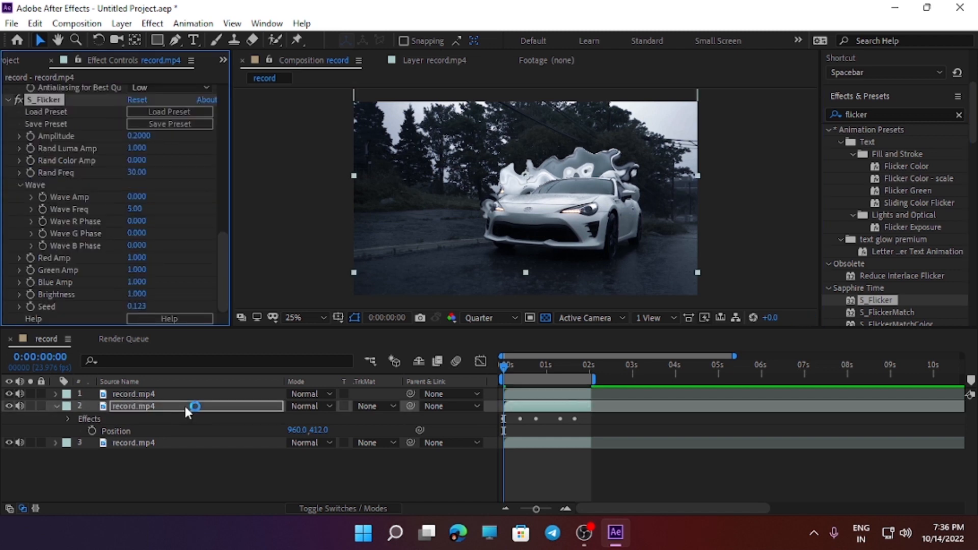
key(space)
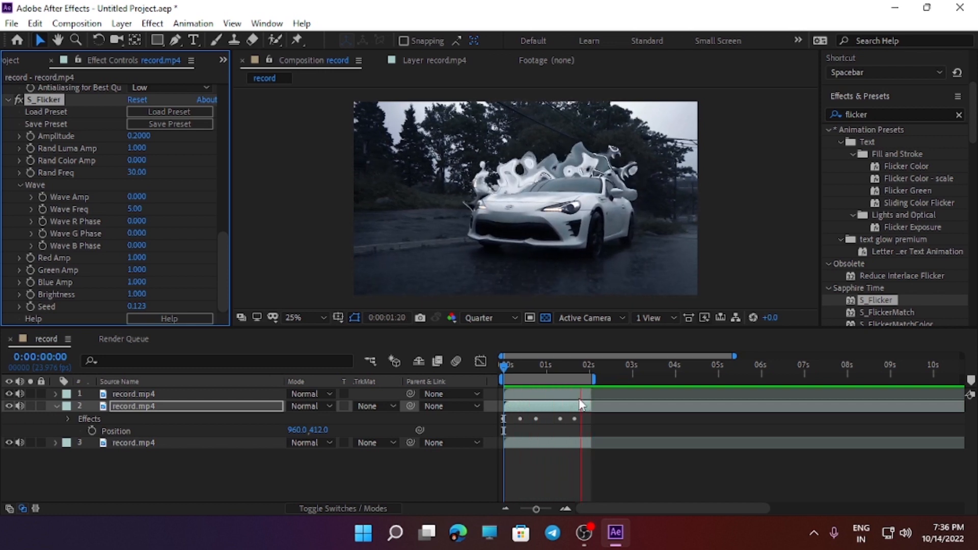
drag(508, 366, 546, 453)
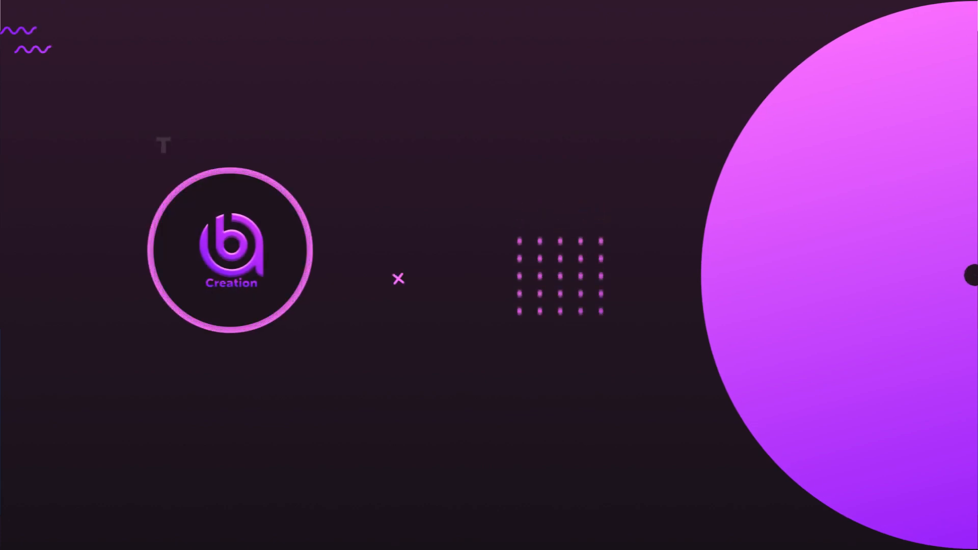